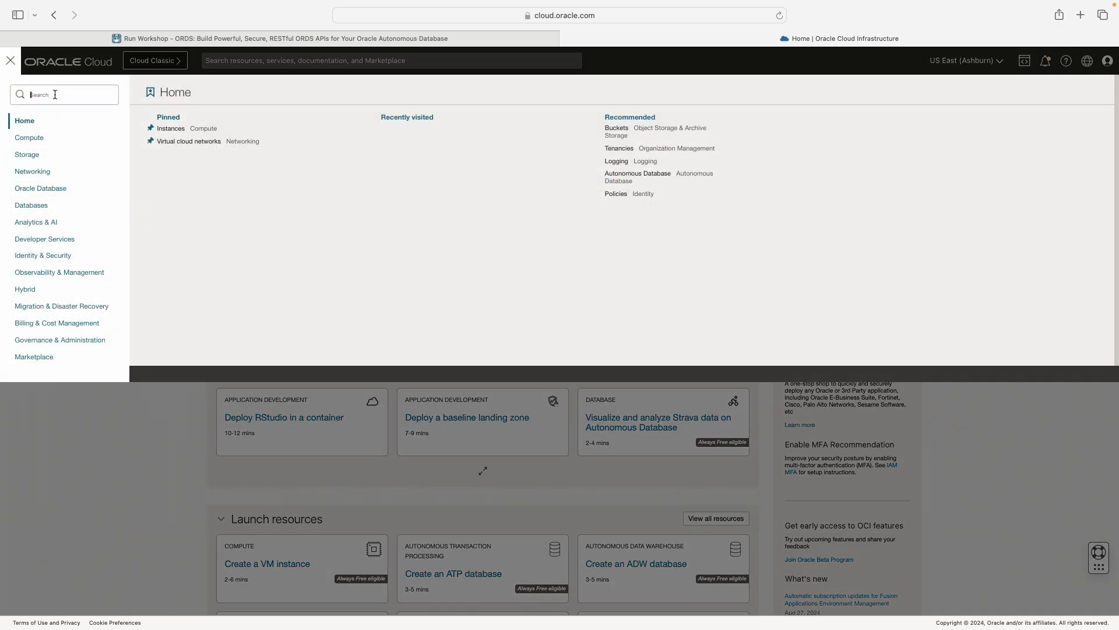
# Open the Autonomous Database page from the Oracle Database services and choose the root compartment for the list.
pyautogui.write('auton')
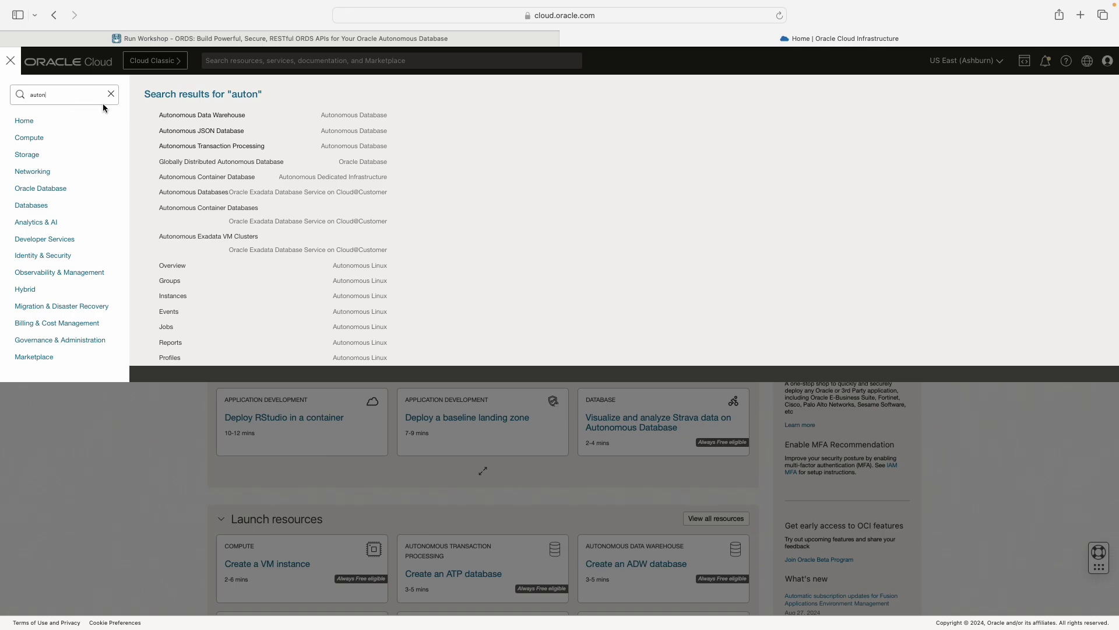
pyautogui.click(49, 188)
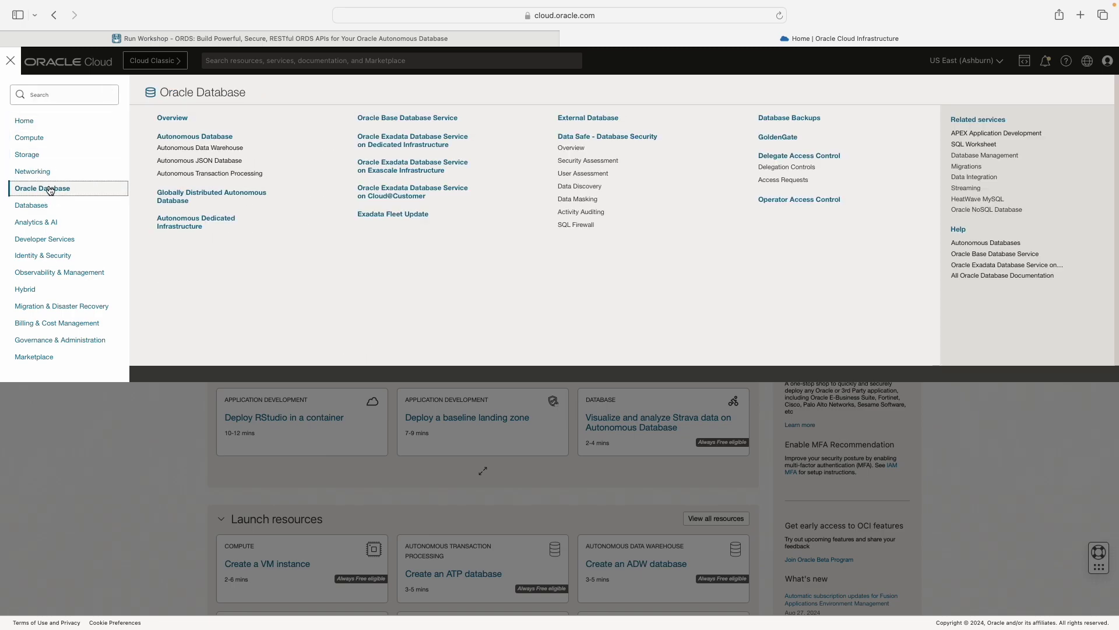
pyautogui.click(198, 136)
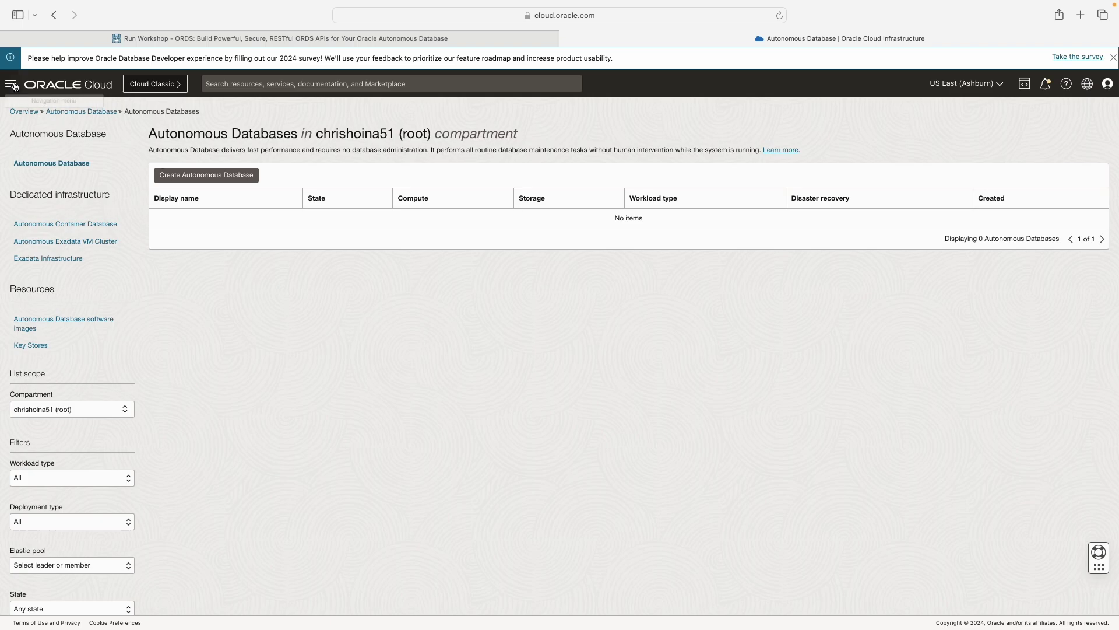
pyautogui.click(14, 89)
pyautogui.click(50, 211)
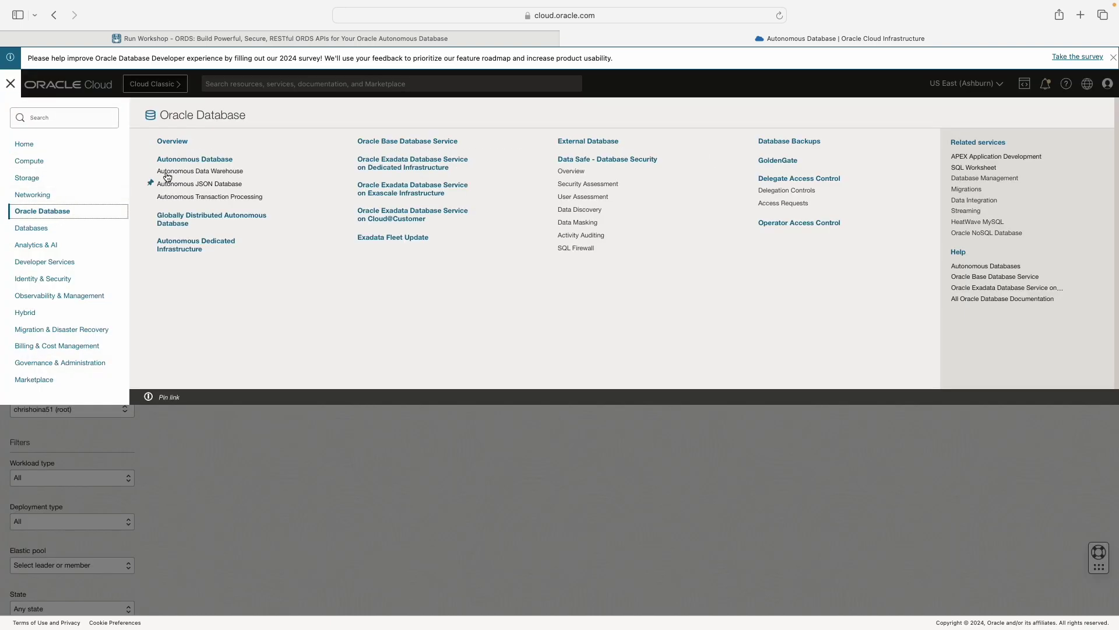
pyautogui.click(218, 162)
pyautogui.click(35, 409)
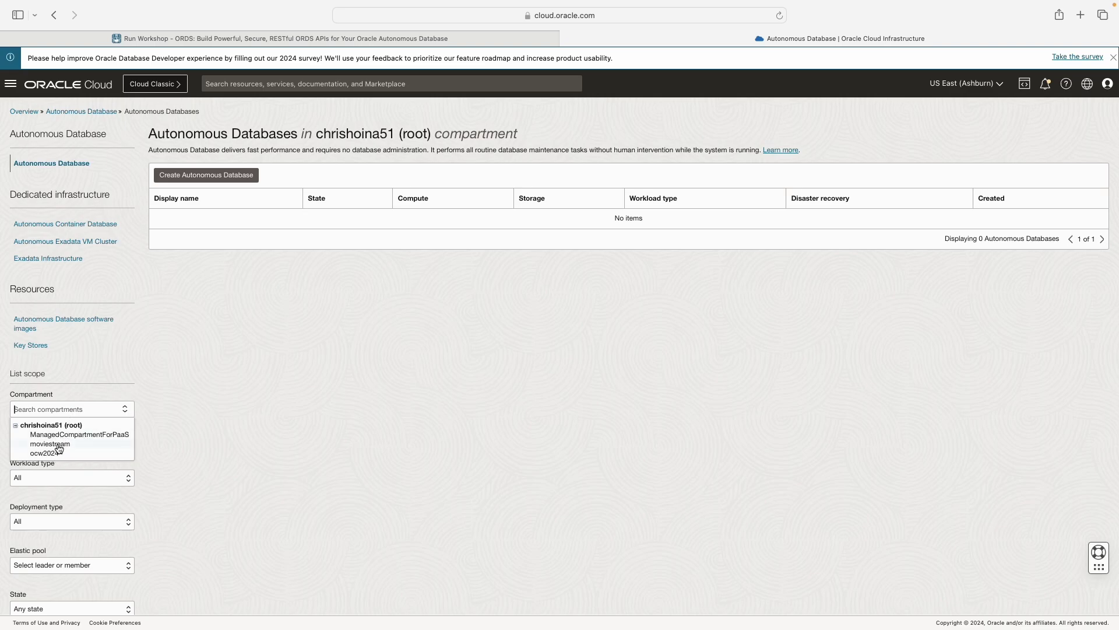
pyautogui.click(106, 422)
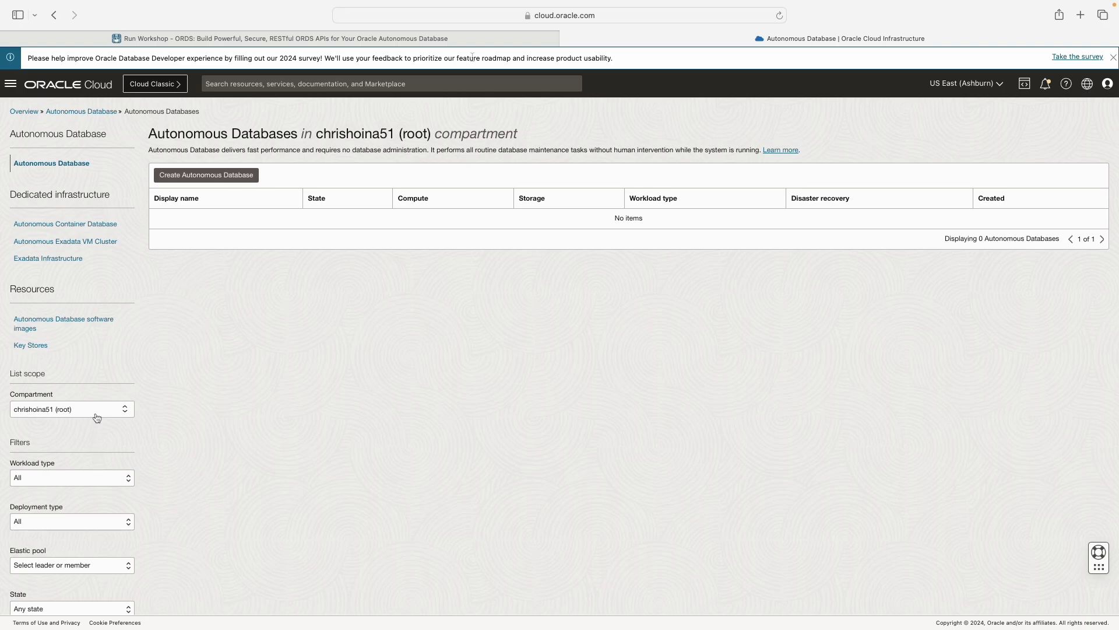
# Switch to the LiveLabs workshop, open Lab 1: Provision an Autonomous Database, and expand all its tasks.
pyautogui.click(399, 39)
pyautogui.scroll(-3, 105, 355)
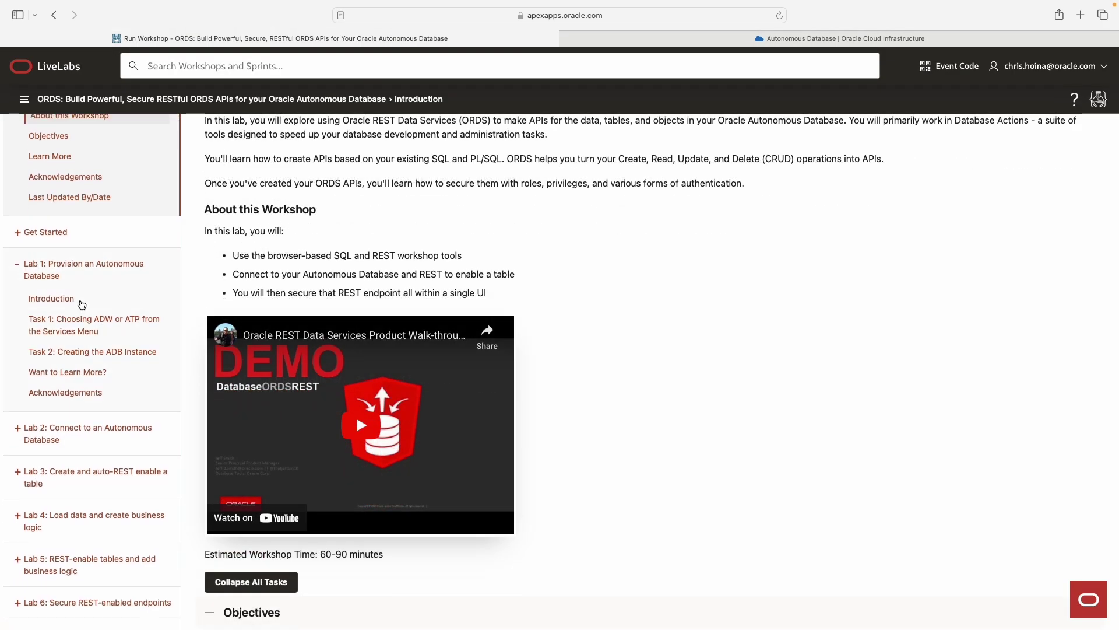
pyautogui.click(56, 258)
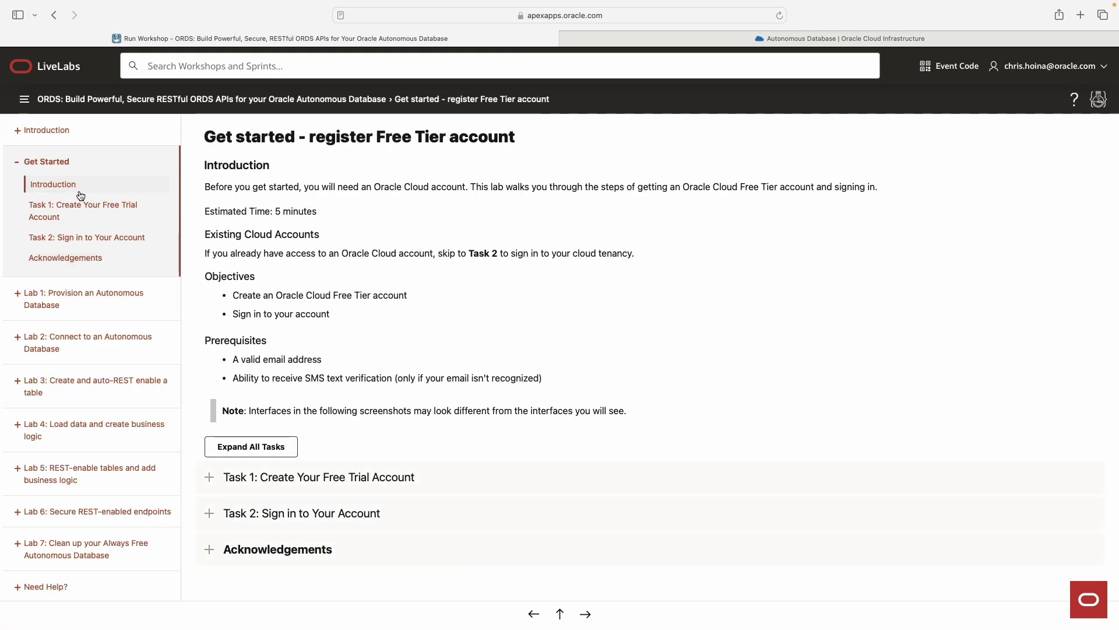
pyautogui.click(83, 296)
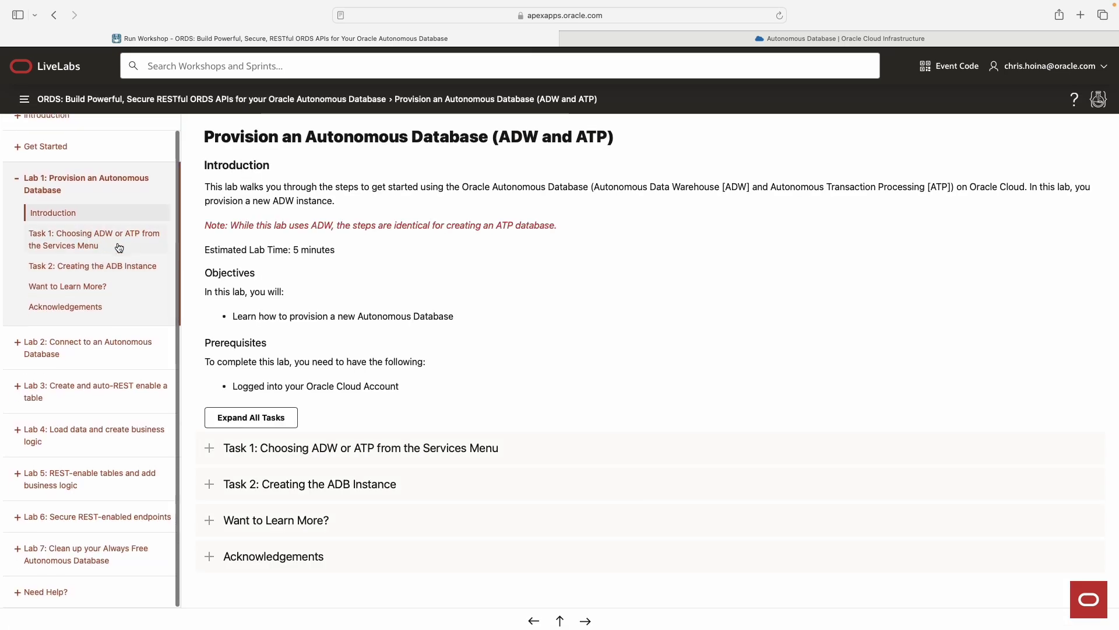
pyautogui.click(296, 421)
# Read the Task 1 instructions on workload type and compartment selection, including the note about ManagedCompartmentforPaaS.
pyautogui.scroll(-10, 432, 312)
pyautogui.scroll(3, 429, 313)
pyautogui.scroll(-10, 429, 313)
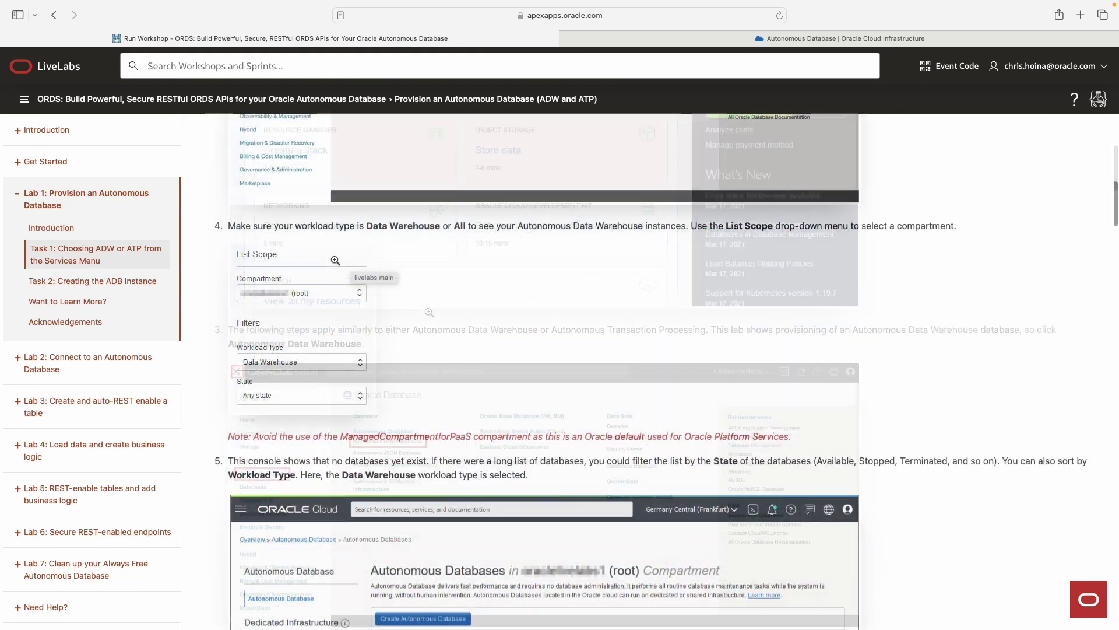
pyautogui.moveTo(959, 226); pyautogui.dragTo(478, 221)
pyautogui.moveTo(372, 226); pyautogui.dragTo(939, 223)
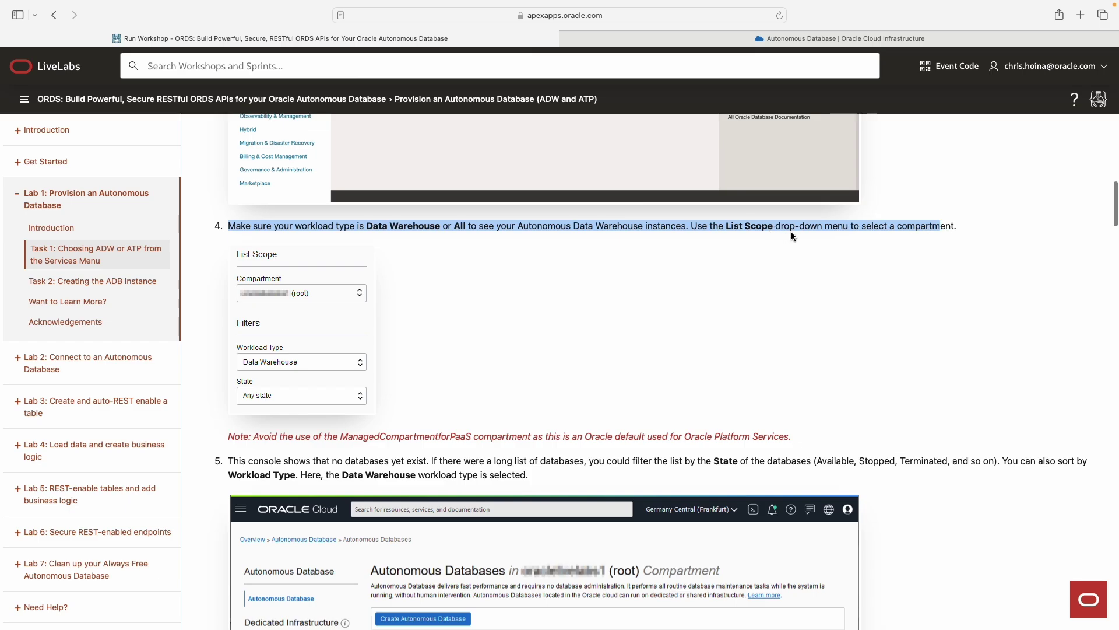
pyautogui.click(925, 226)
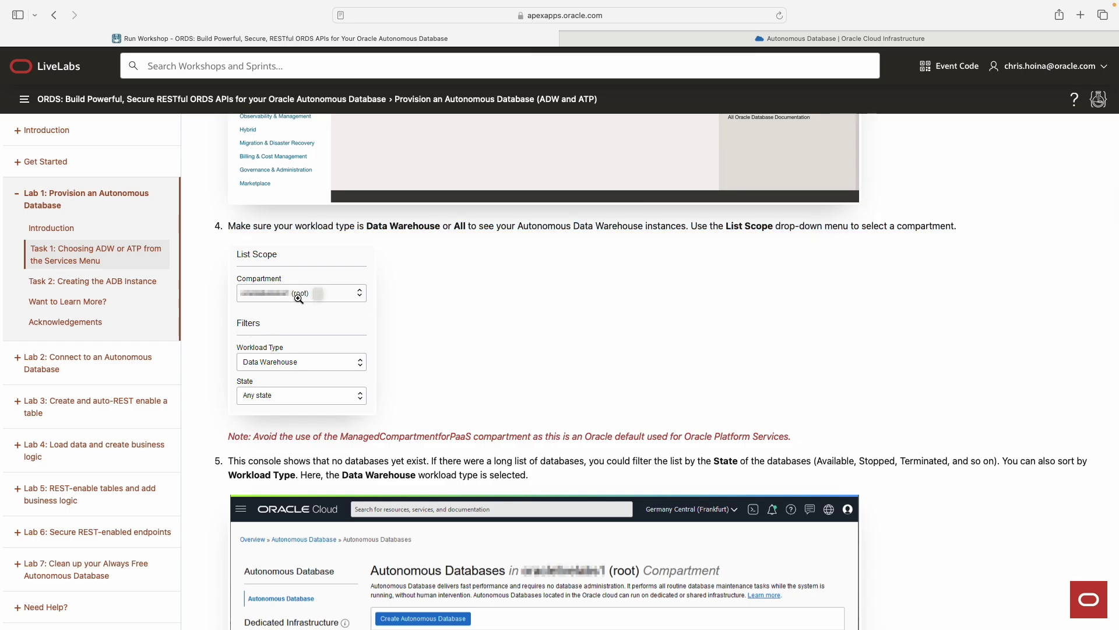
pyautogui.scroll(-3, 569, 321)
pyautogui.moveTo(341, 360); pyautogui.dragTo(497, 360)
# Switch to the Oracle Cloud console and reselect the root compartment in the list scope.
pyautogui.click(852, 36)
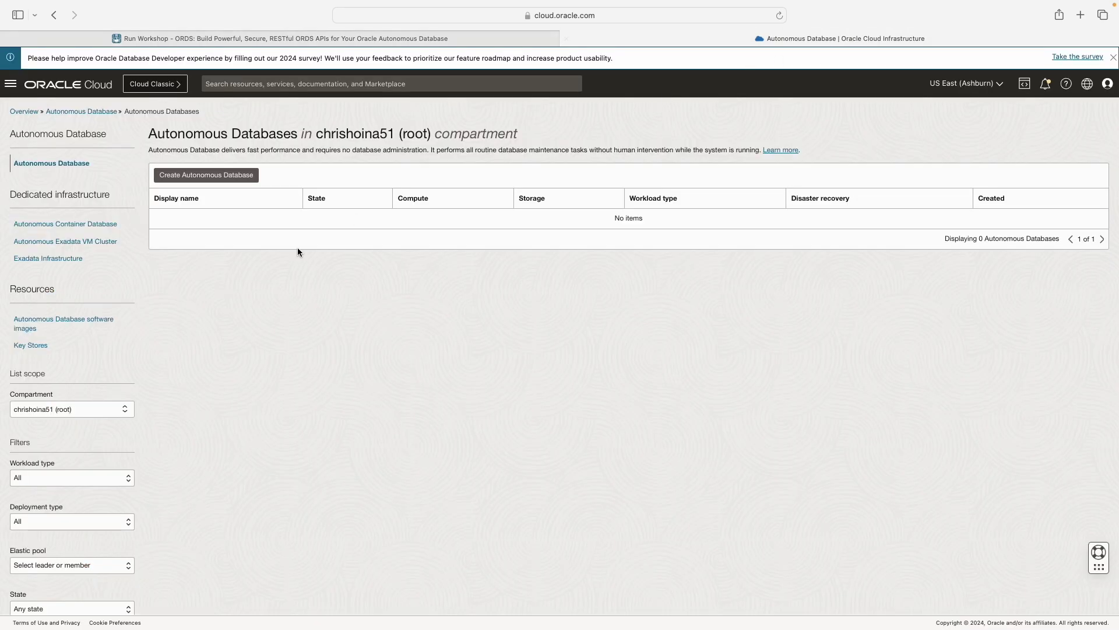
pyautogui.click(92, 416)
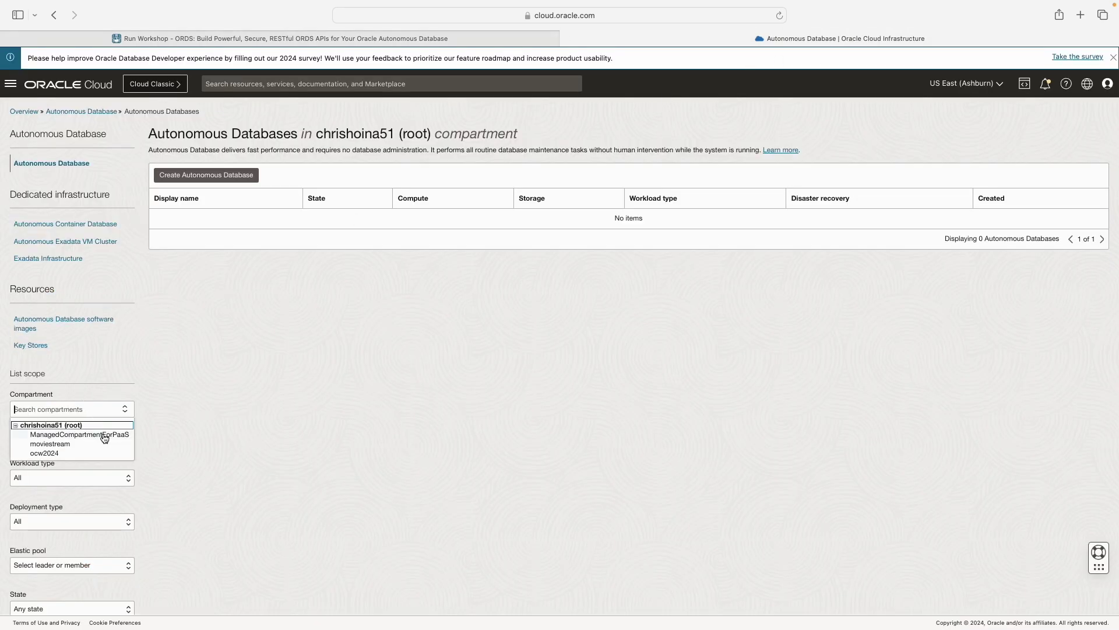
pyautogui.click(104, 438)
pyautogui.click(59, 411)
pyautogui.click(37, 426)
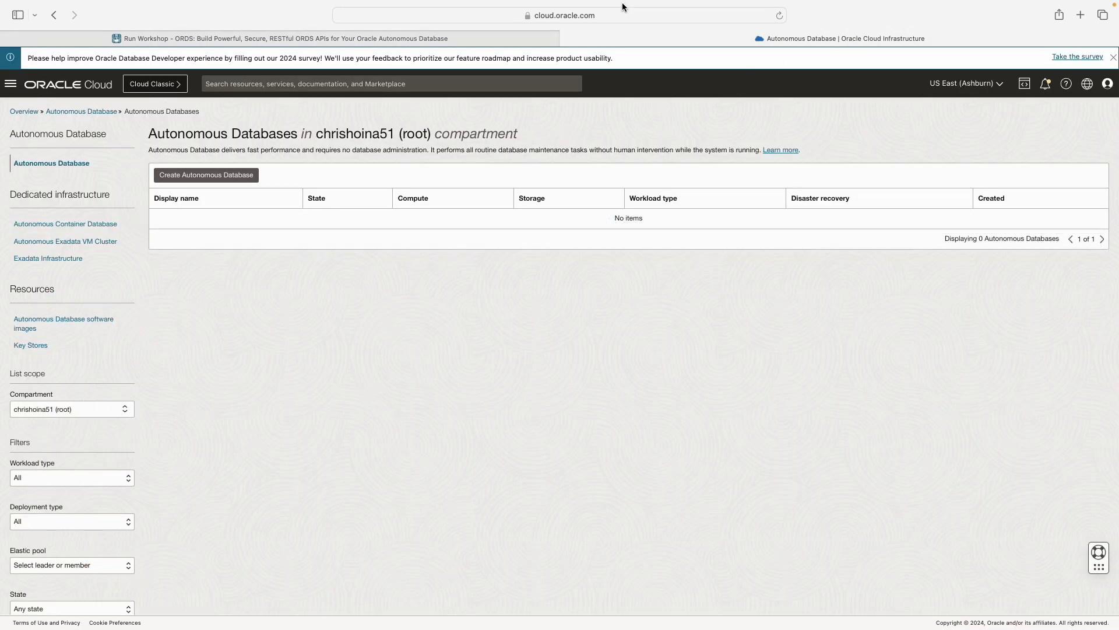
# Return to the workshop and read step 5 on filtering databases by state and workload type.
pyautogui.click(371, 38)
pyautogui.scroll(-1, 699, 327)
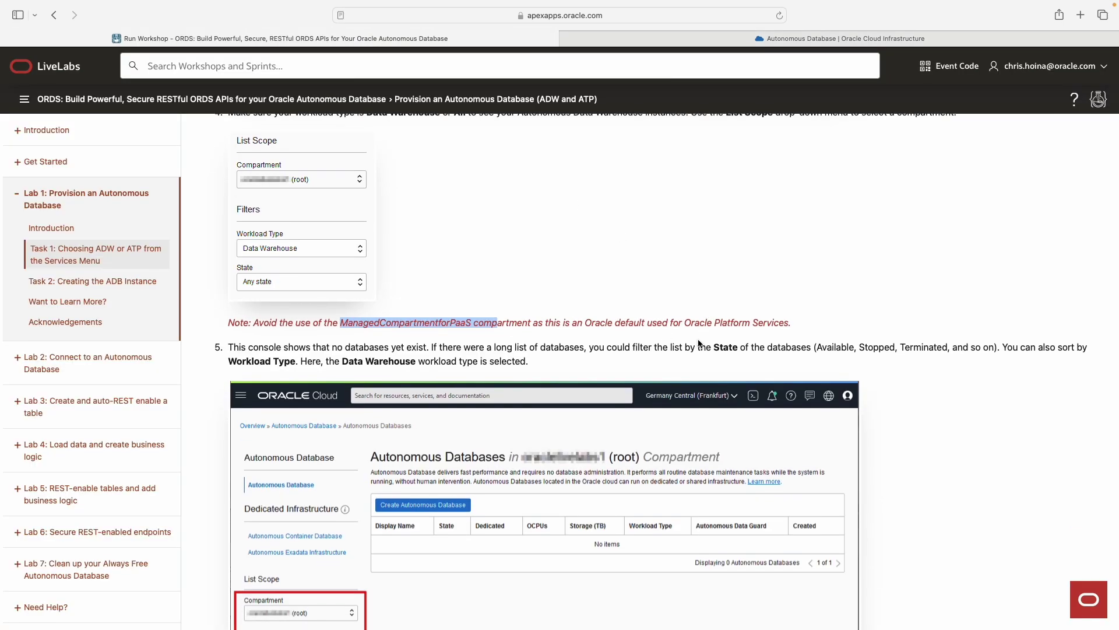
pyautogui.scroll(-5, 622, 338)
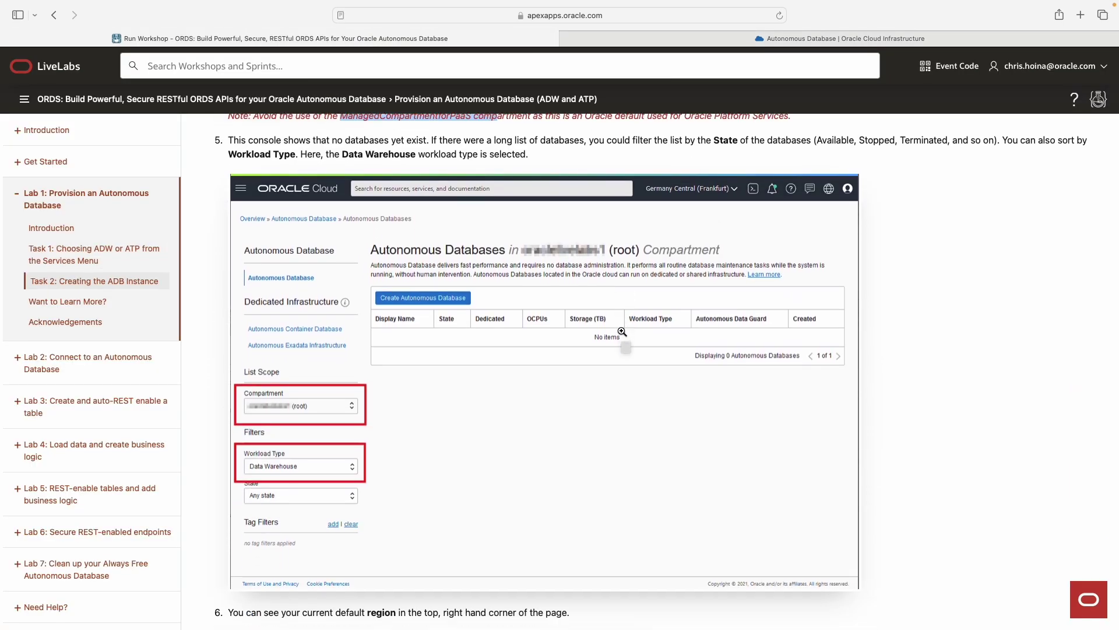
pyautogui.scroll(-1, 357, 446)
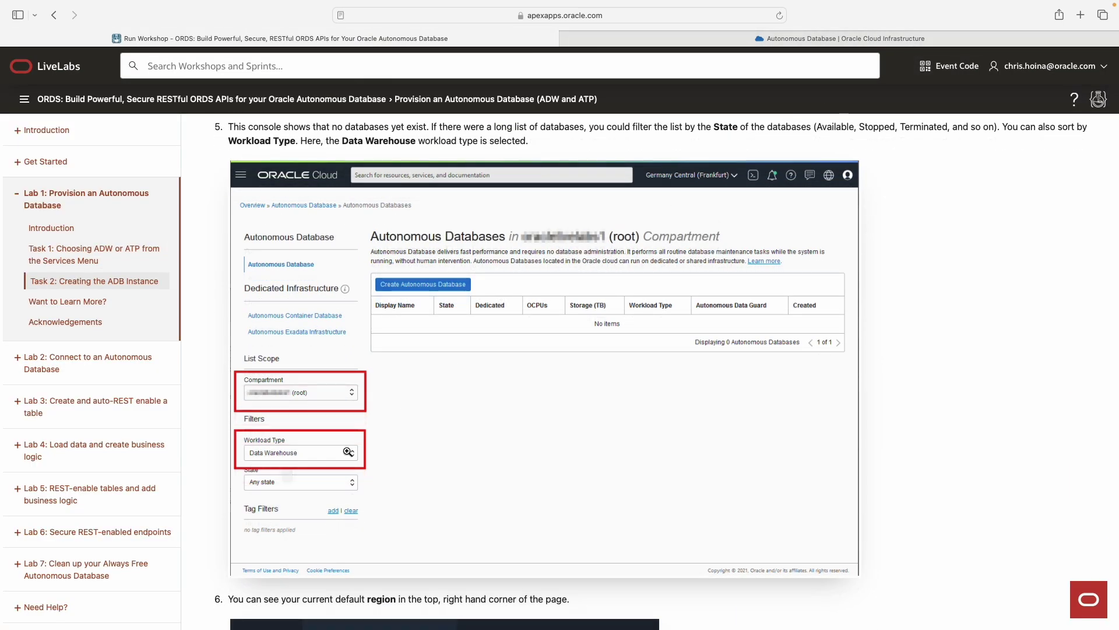
# Switch to the Oracle Cloud console and filter the database list by the Data Warehouse workload type.
pyautogui.click(886, 39)
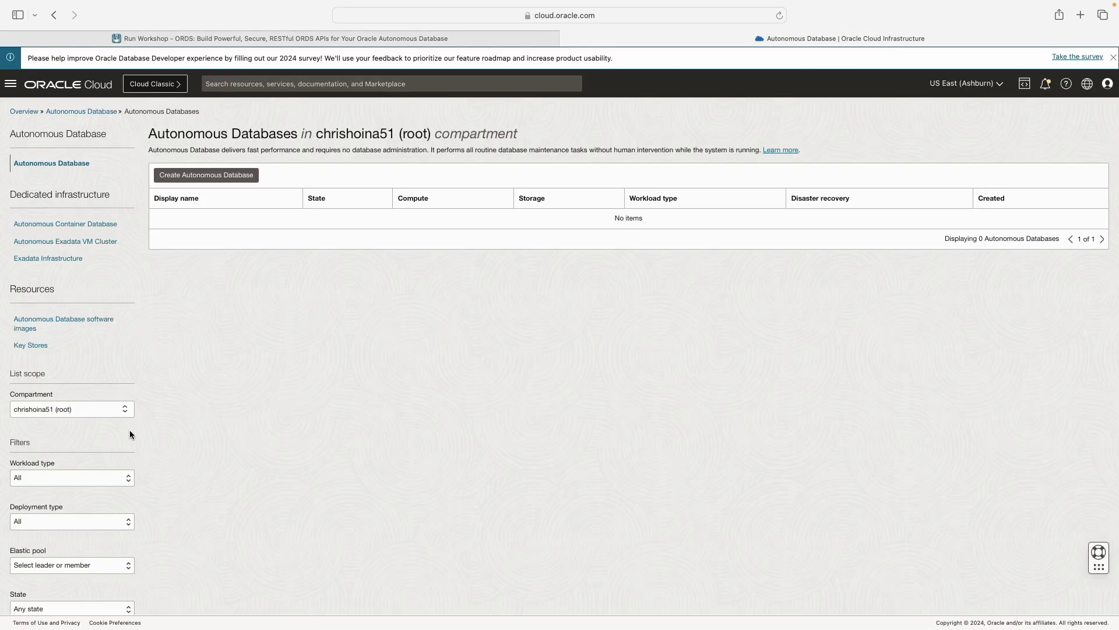
pyautogui.click(99, 477)
pyautogui.click(96, 485)
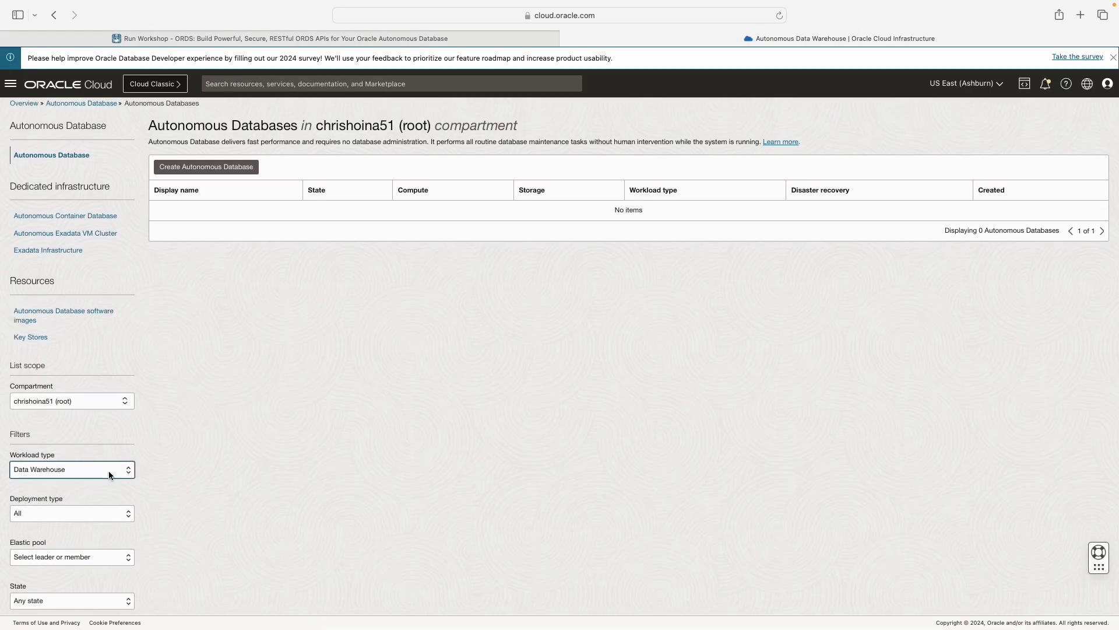
pyautogui.click(109, 470)
pyautogui.click(101, 453)
# Check the workshop's region instructions and open the Create Autonomous Database form in the Oracle Cloud console.
pyautogui.click(286, 38)
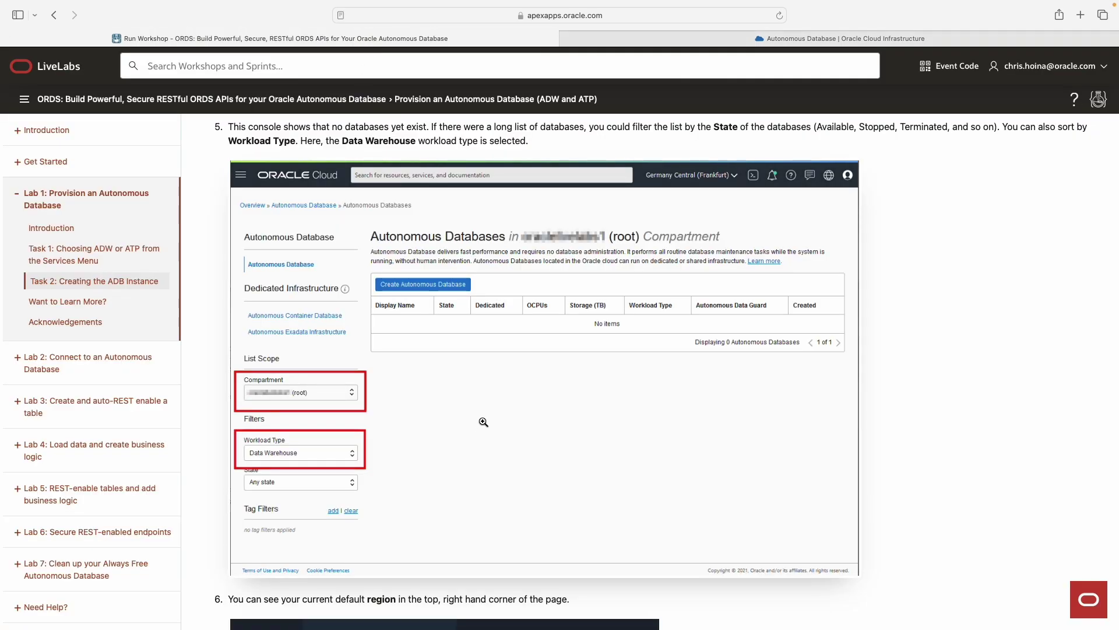
pyautogui.scroll(-10, 484, 422)
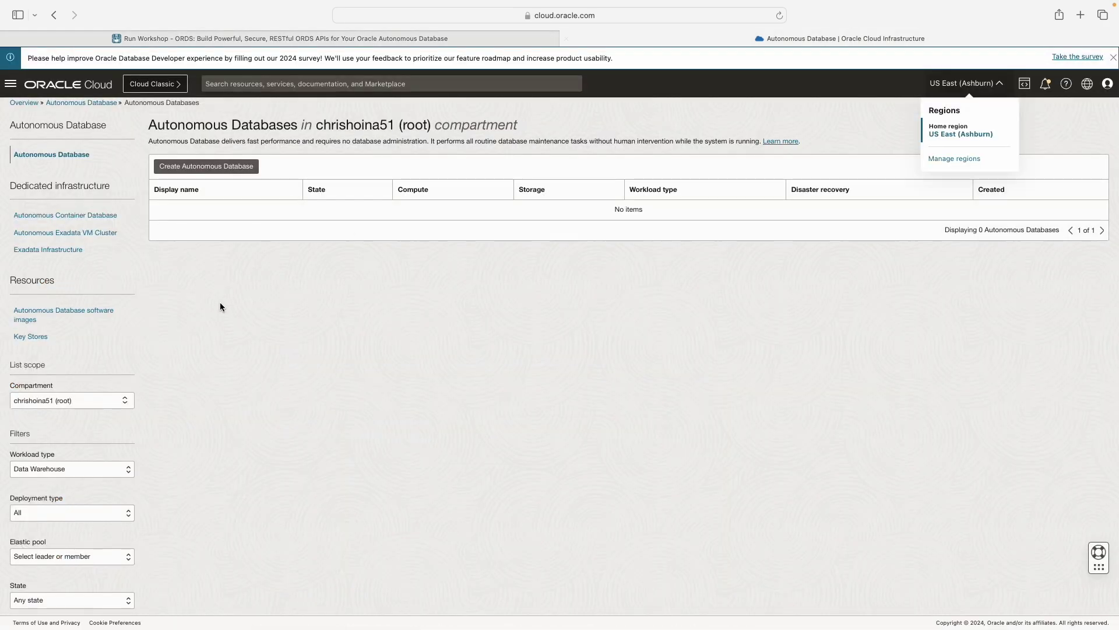
pyautogui.click(202, 168)
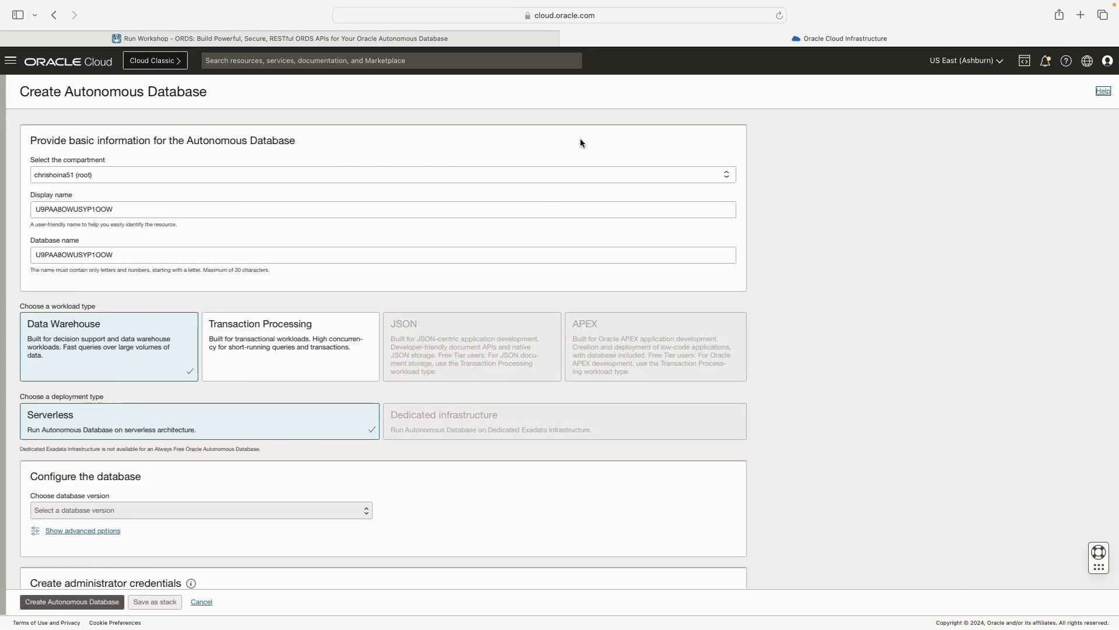
# Switch to the workshop and read the Task 2 instructions on compartment, display name and database name.
pyautogui.click(310, 38)
pyautogui.scroll(-5, 650, 249)
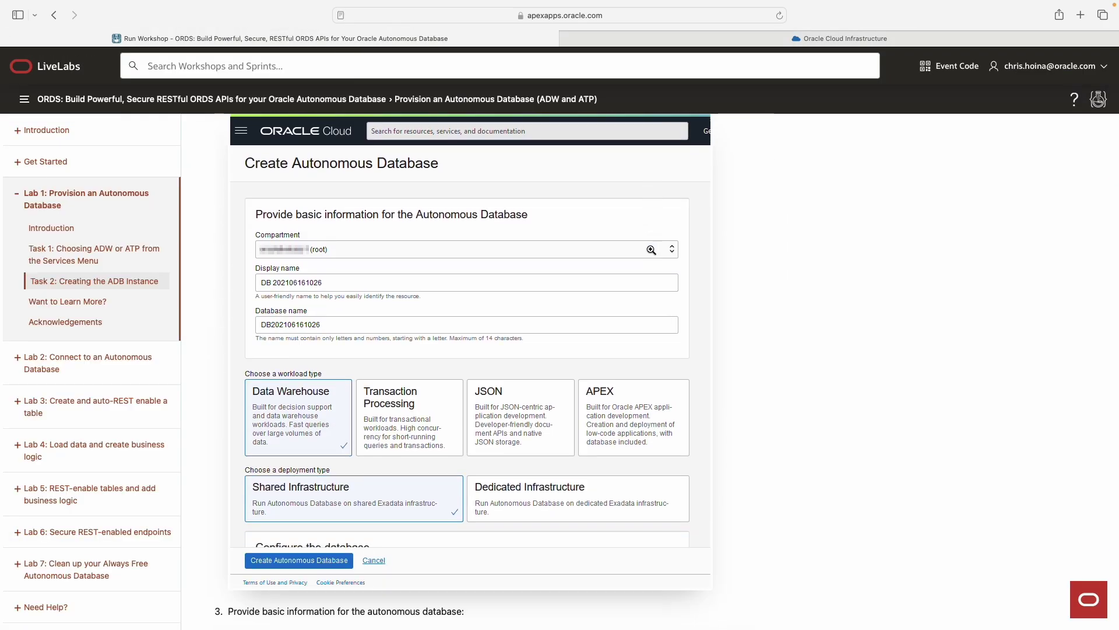
pyautogui.scroll(-1, 651, 250)
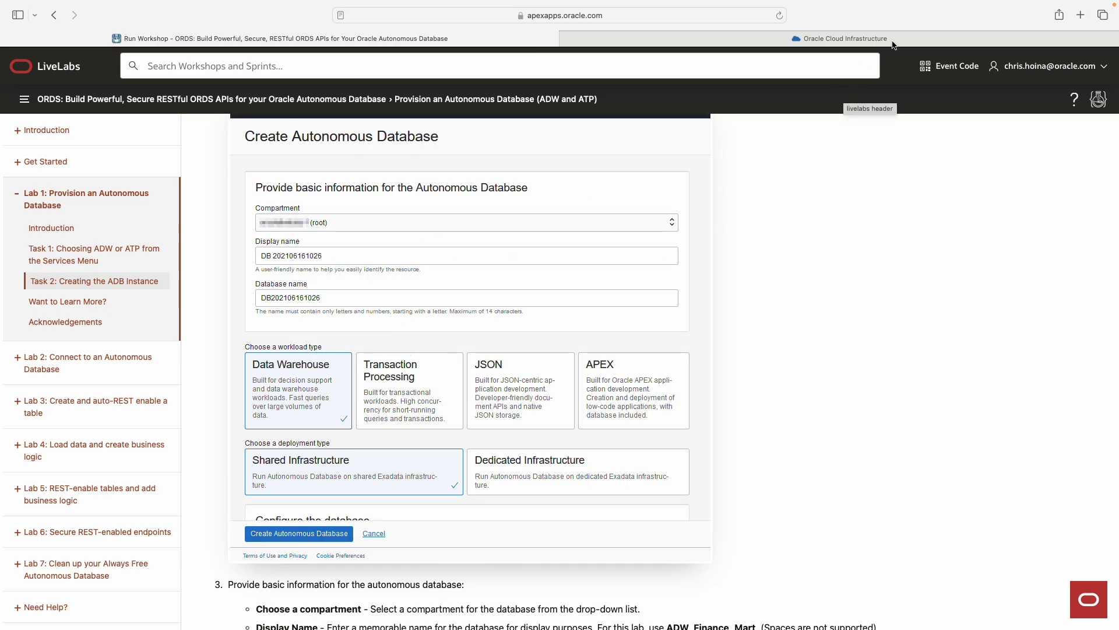
pyautogui.scroll(-6, 668, 474)
pyautogui.moveTo(668, 474); pyautogui.dragTo(762, 473)
pyautogui.scroll(-1, 688, 463)
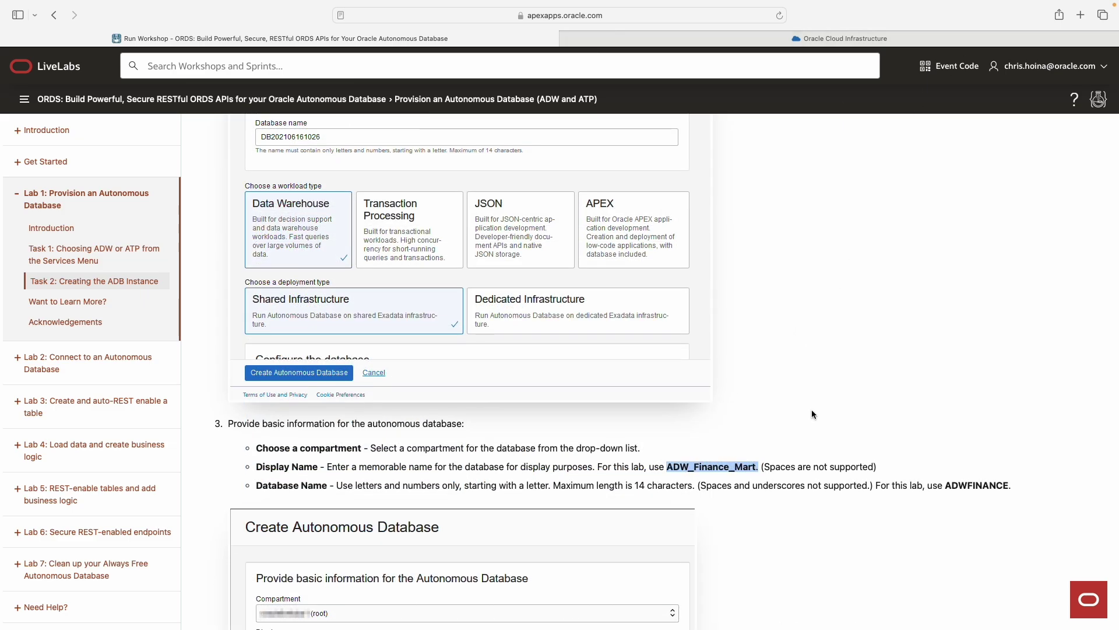
pyautogui.scroll(-5, 562, 476)
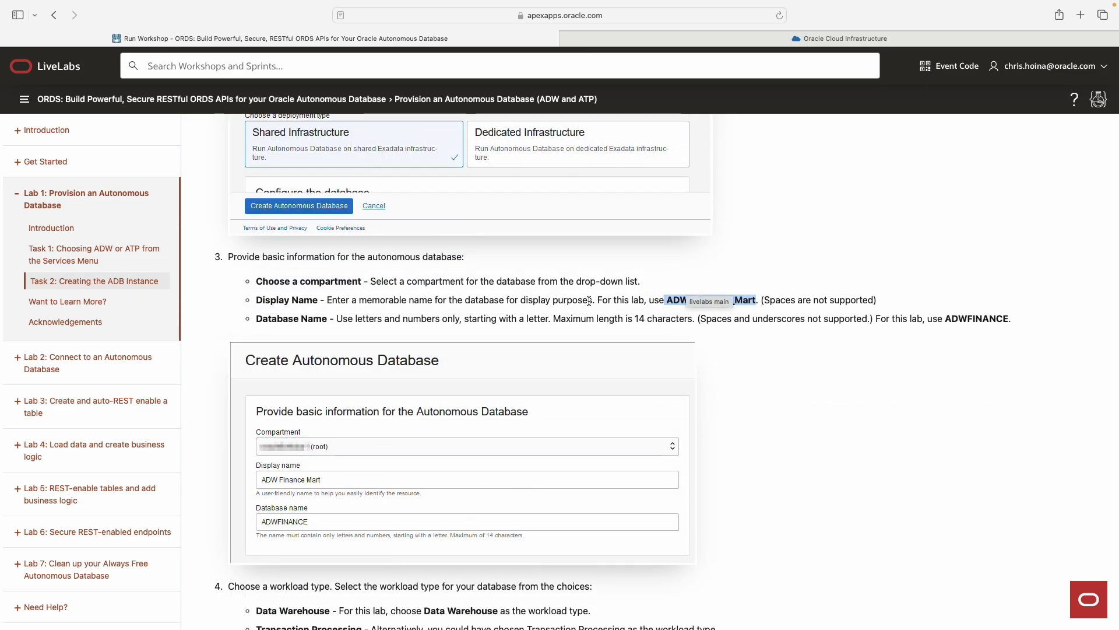
# In the Oracle Cloud console, set the display name to ordsintro and the database name to ordintro.
pyautogui.click(921, 38)
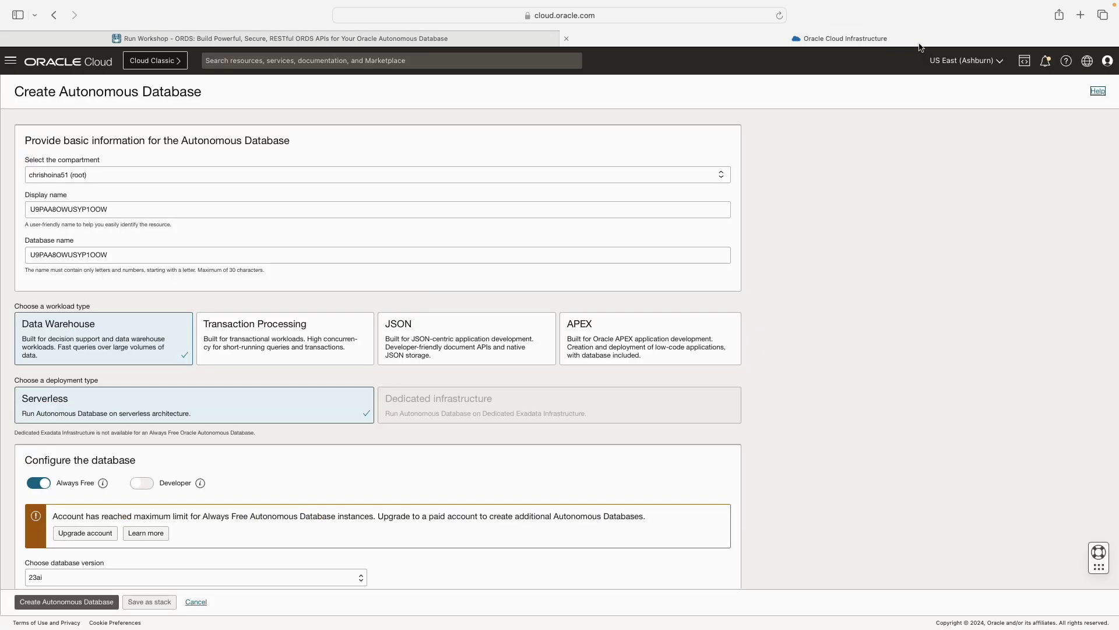
pyautogui.tripleClick(207, 203)
pyautogui.write('ordsintro')
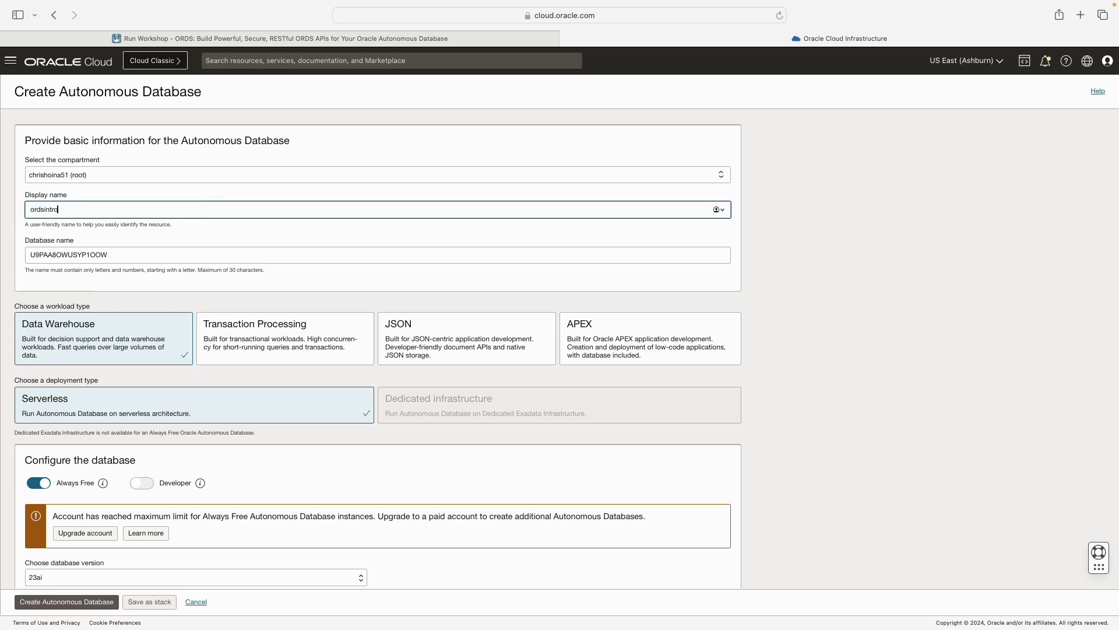
pyautogui.press('Tab')
pyautogui.write('o')
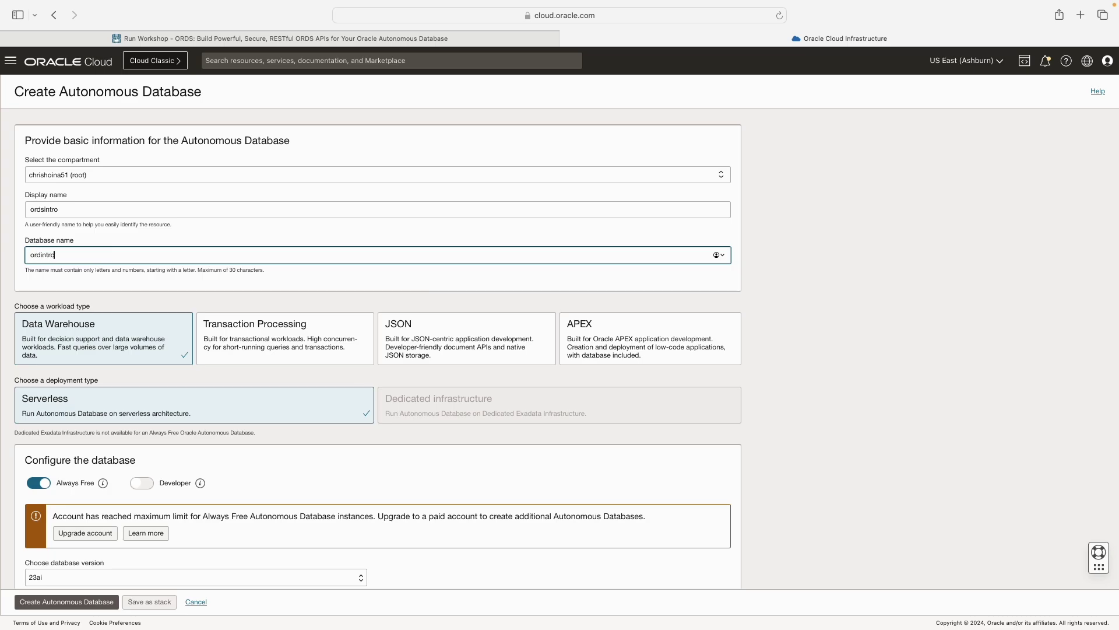
pyautogui.scroll(-1, 378, 350)
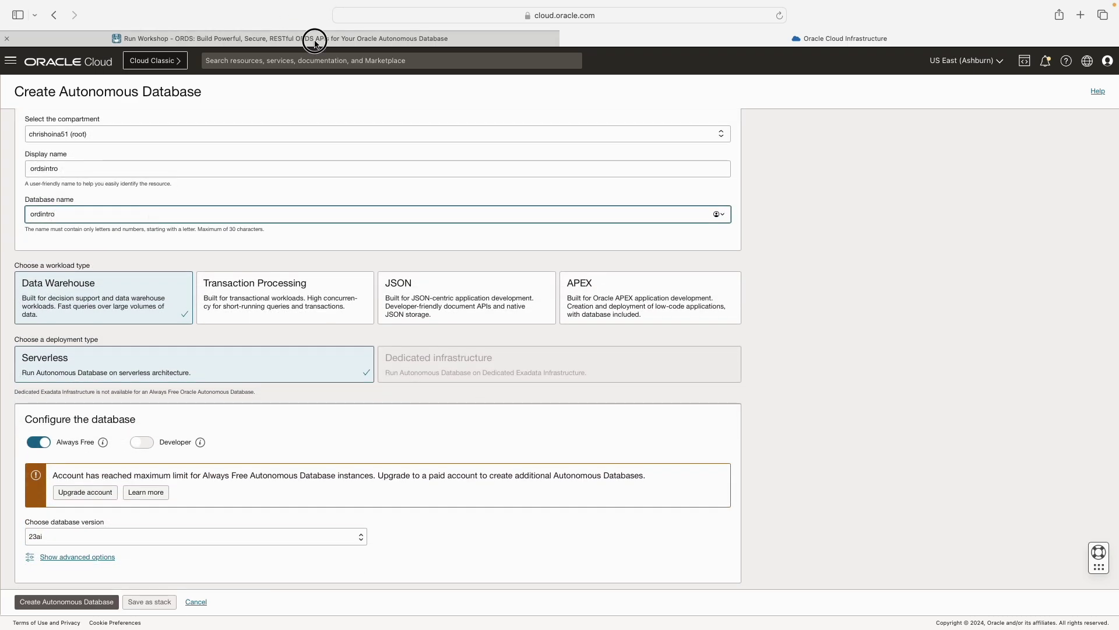
# Switch to the workshop and read the instructions on workload type, deployment type and database configuration.
pyautogui.click(312, 38)
pyautogui.scroll(-6, 517, 227)
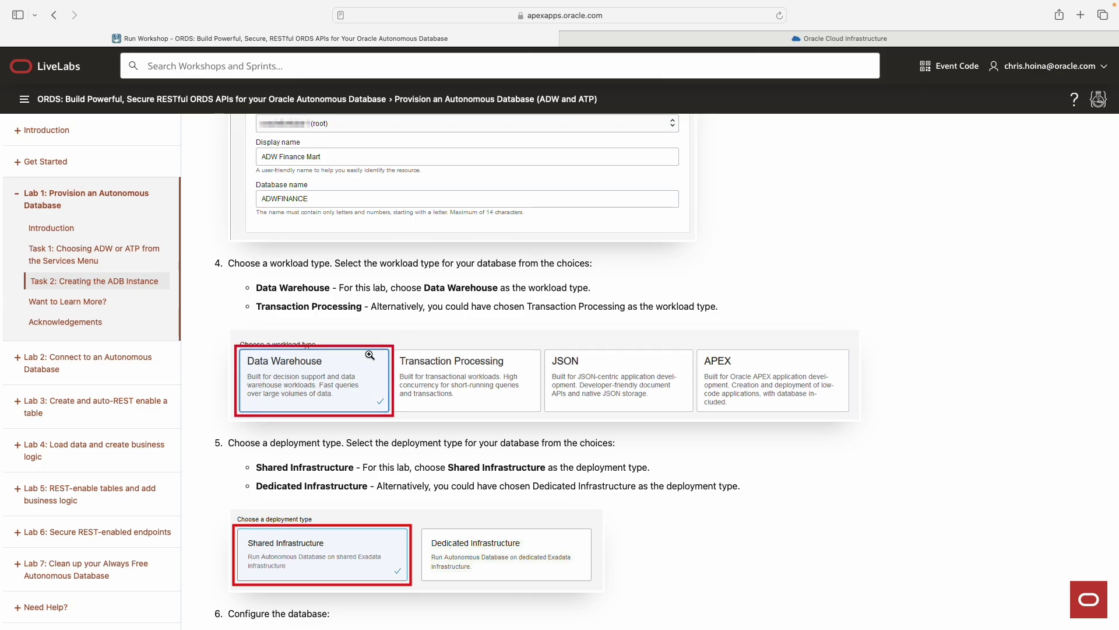
pyautogui.scroll(-4, 376, 354)
pyautogui.scroll(-2, 469, 355)
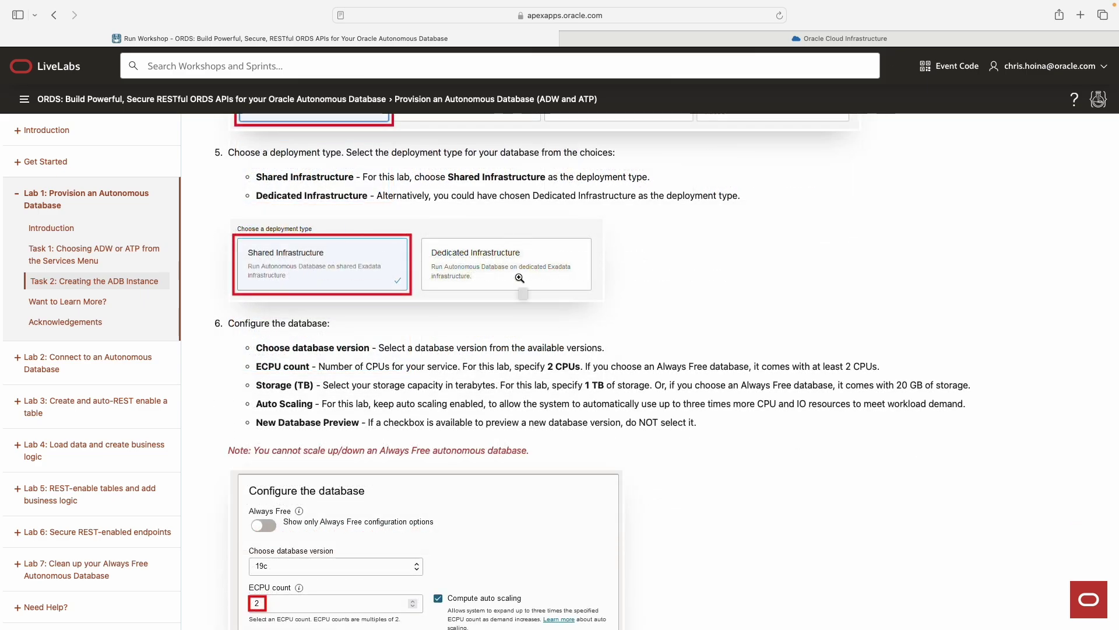
pyautogui.scroll(-2, 455, 326)
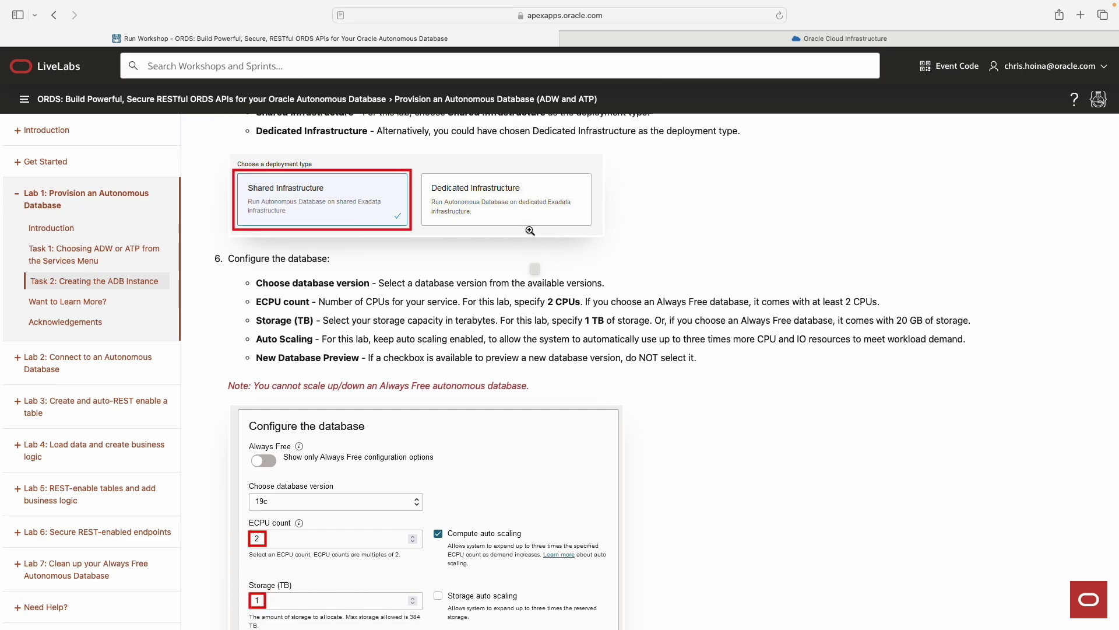
pyautogui.moveTo(256, 244); pyautogui.dragTo(747, 317)
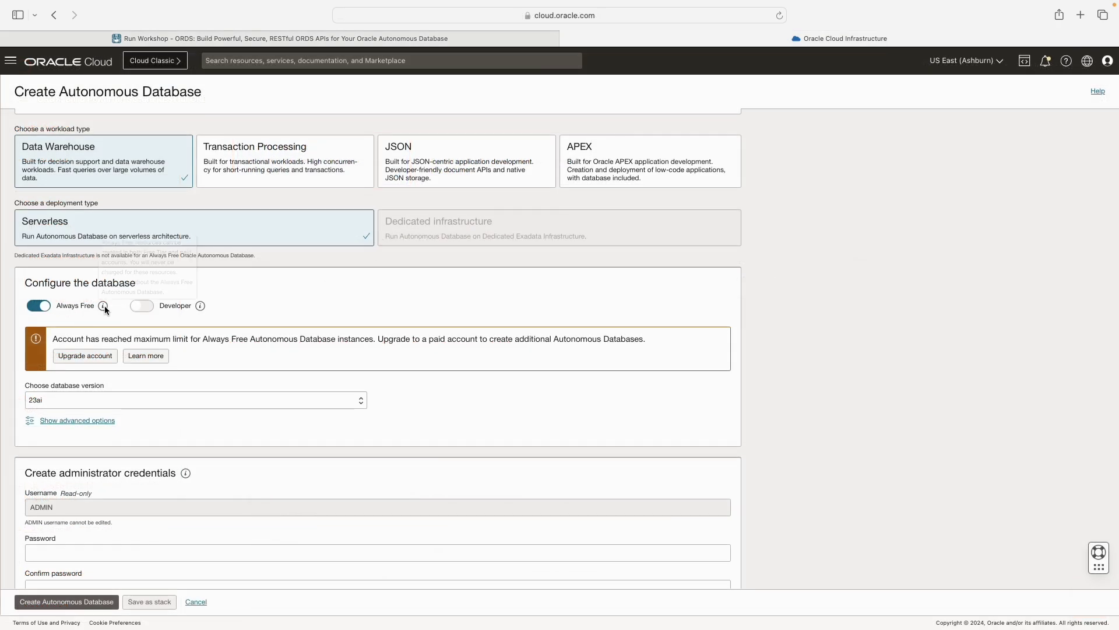
# Examine the Always Free and Developer options, the available database versions and the remaining sections of the Create Autonomous Database form.
pyautogui.moveTo(201, 302)
pyautogui.scroll(-1, 210, 306)
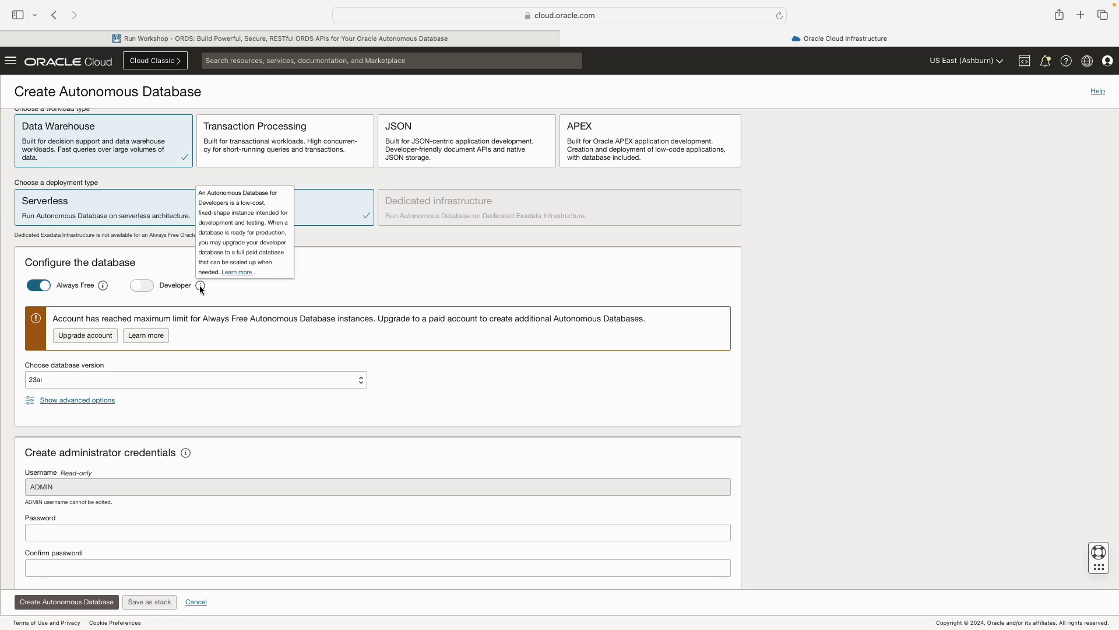
pyautogui.scroll(-1, 309, 299)
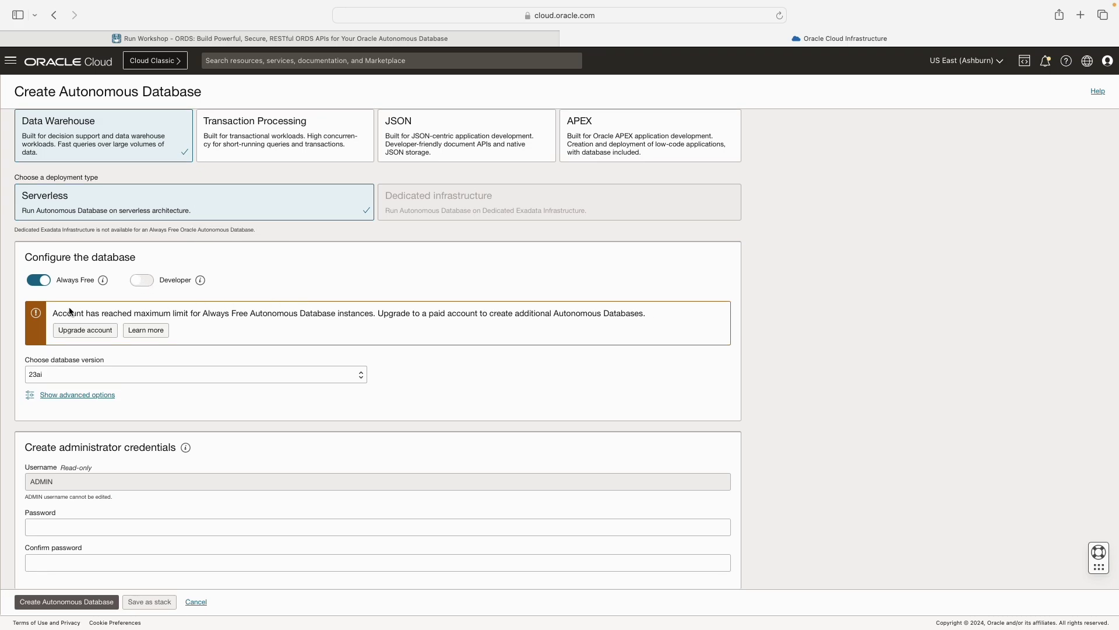
pyautogui.scroll(1, 239, 316)
pyautogui.scroll(-2, 246, 327)
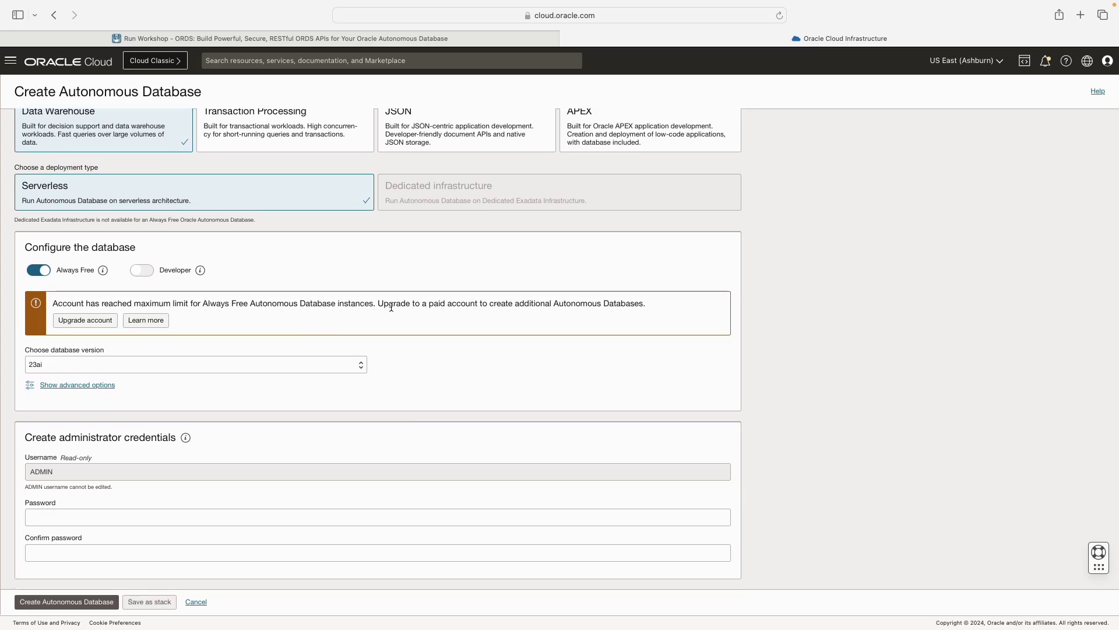
pyautogui.scroll(-3, 392, 307)
pyautogui.scroll(-4, 406, 281)
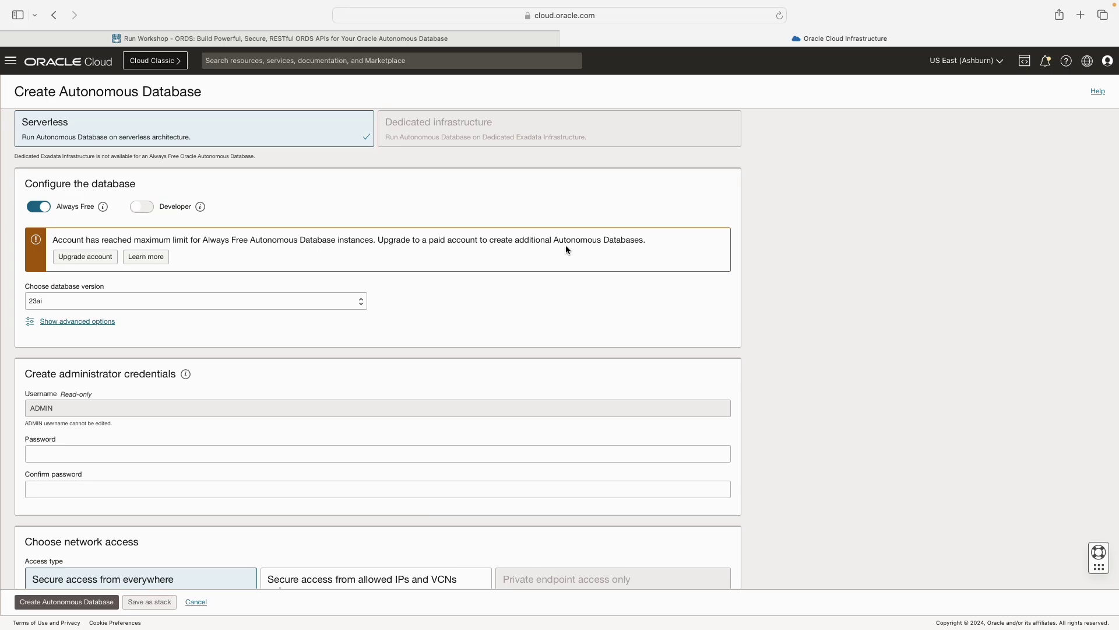
pyautogui.scroll(-2, 513, 244)
pyautogui.scroll(-8, 218, 293)
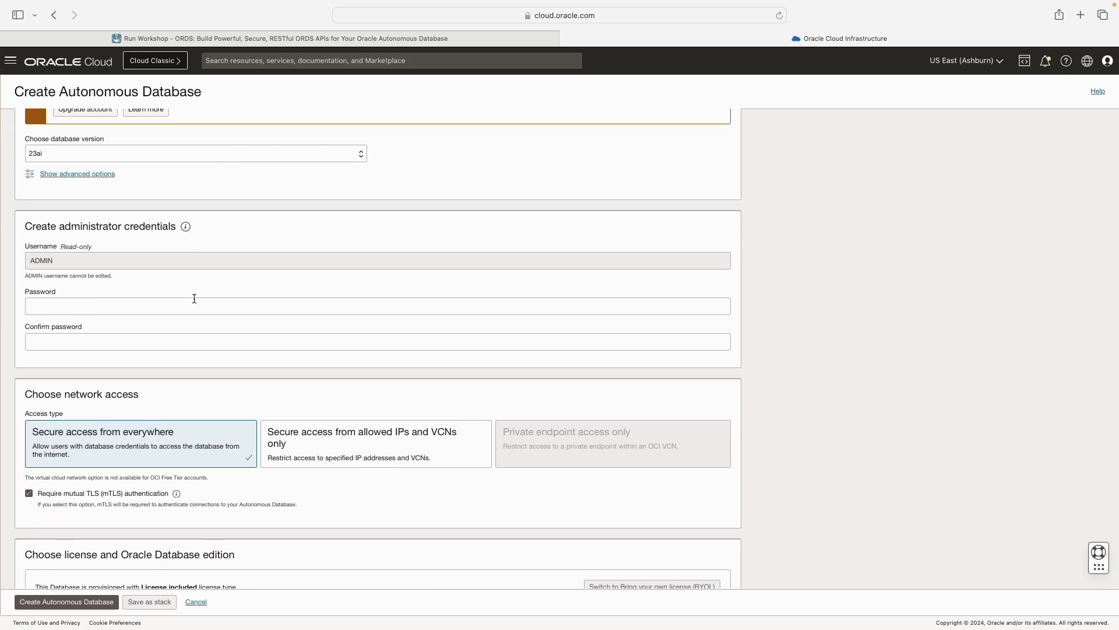
pyautogui.scroll(8, 243, 271)
pyautogui.click(300, 368)
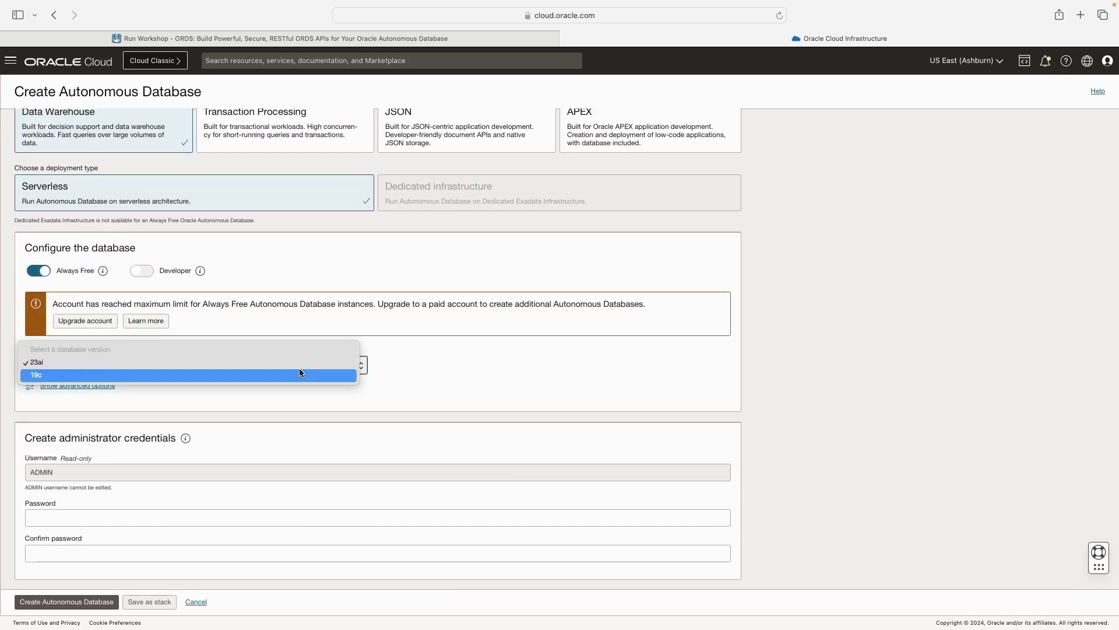
pyautogui.scroll(10, 227, 375)
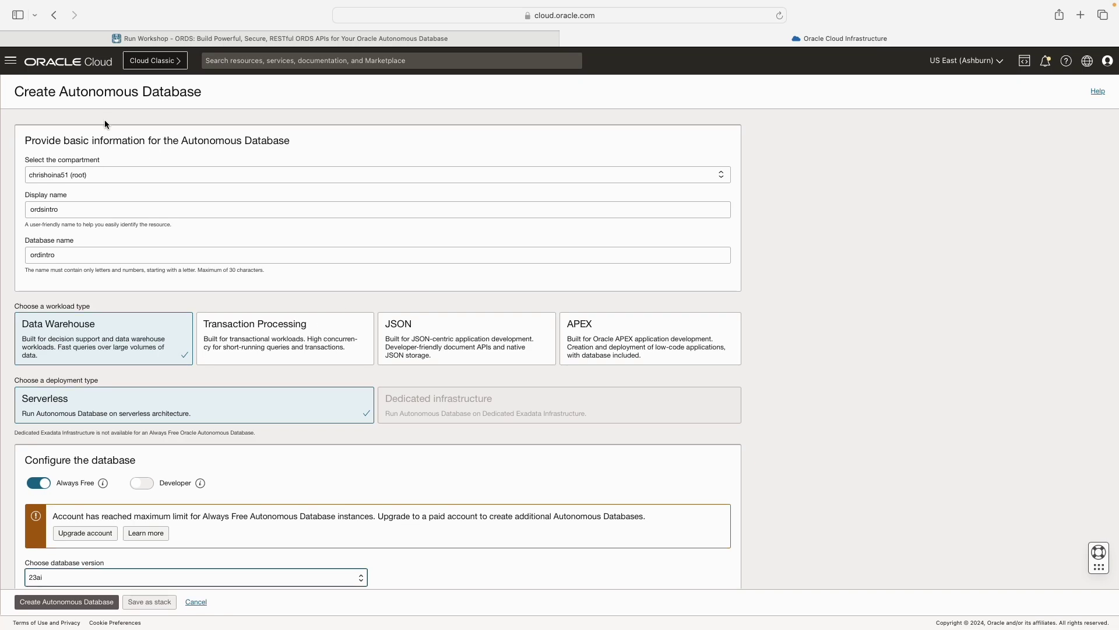
# Open the Autonomous Databases list and check the moviestream and ocw2024 compartments for existing databases.
pyautogui.click(11, 61)
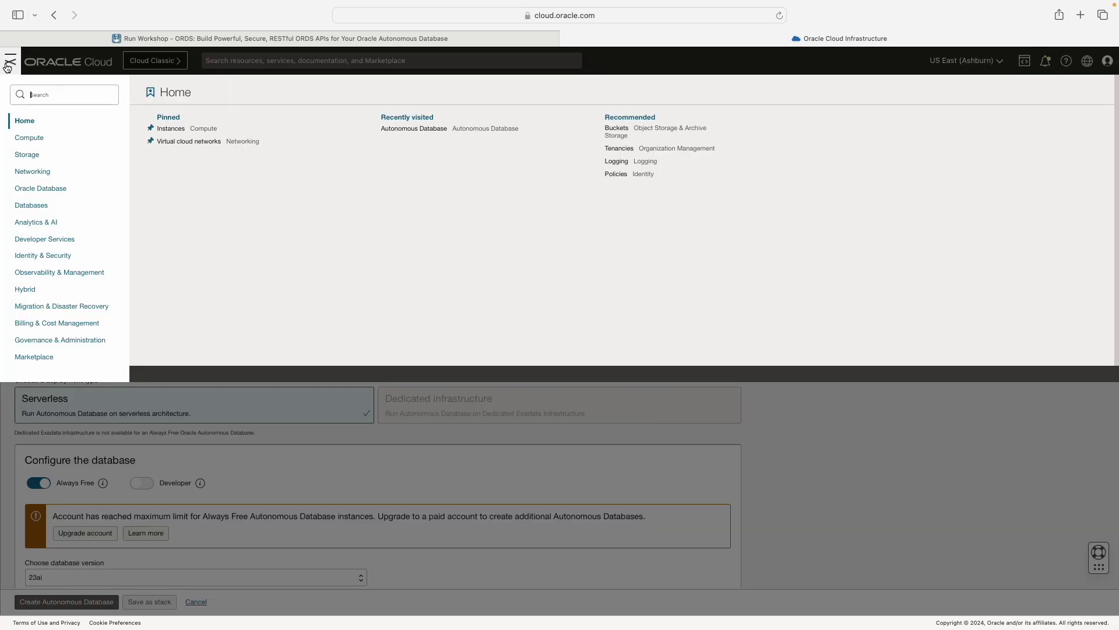
pyautogui.click(55, 189)
pyautogui.click(192, 136)
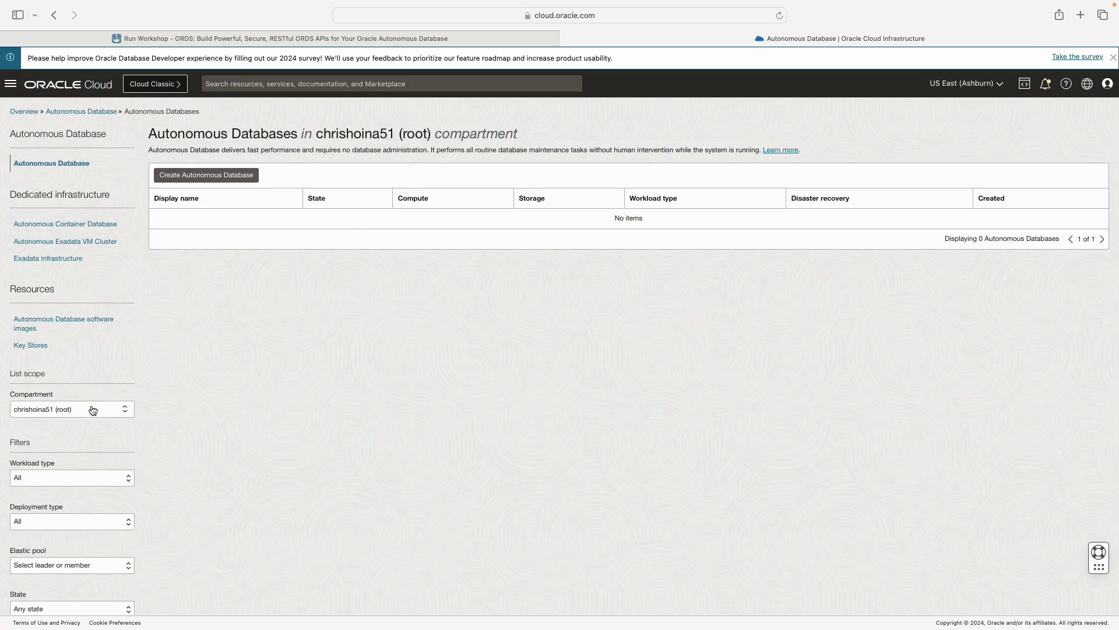
pyautogui.click(93, 408)
pyautogui.click(53, 444)
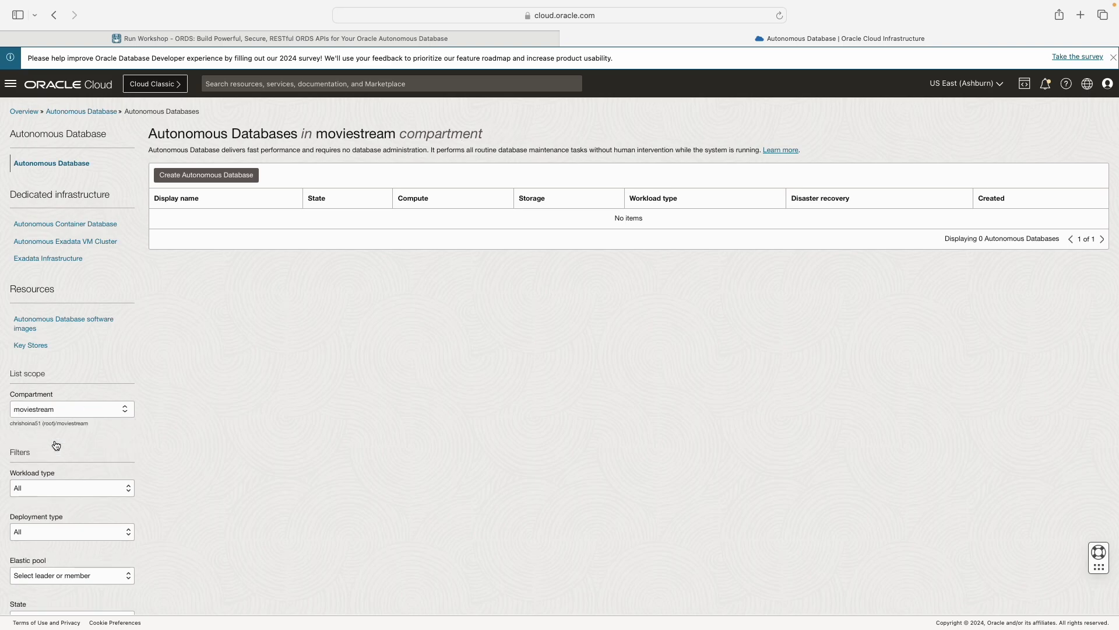
pyautogui.click(117, 409)
pyautogui.click(44, 453)
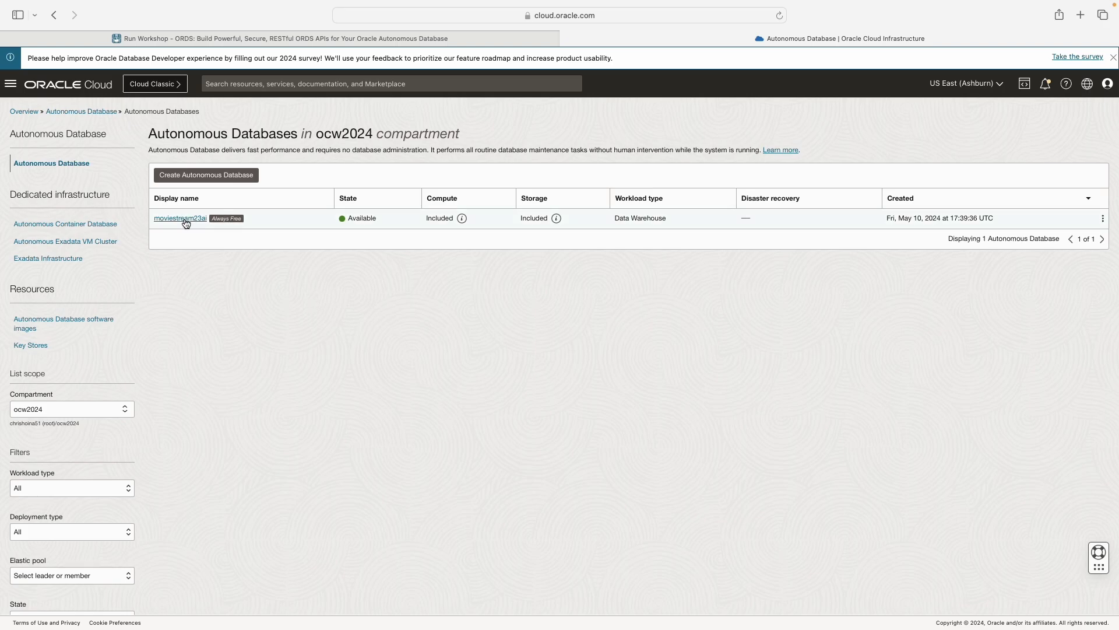
# Return the list to the root compartment and start creating a new Autonomous Database.
pyautogui.click(97, 415)
pyautogui.click(70, 429)
pyautogui.click(245, 176)
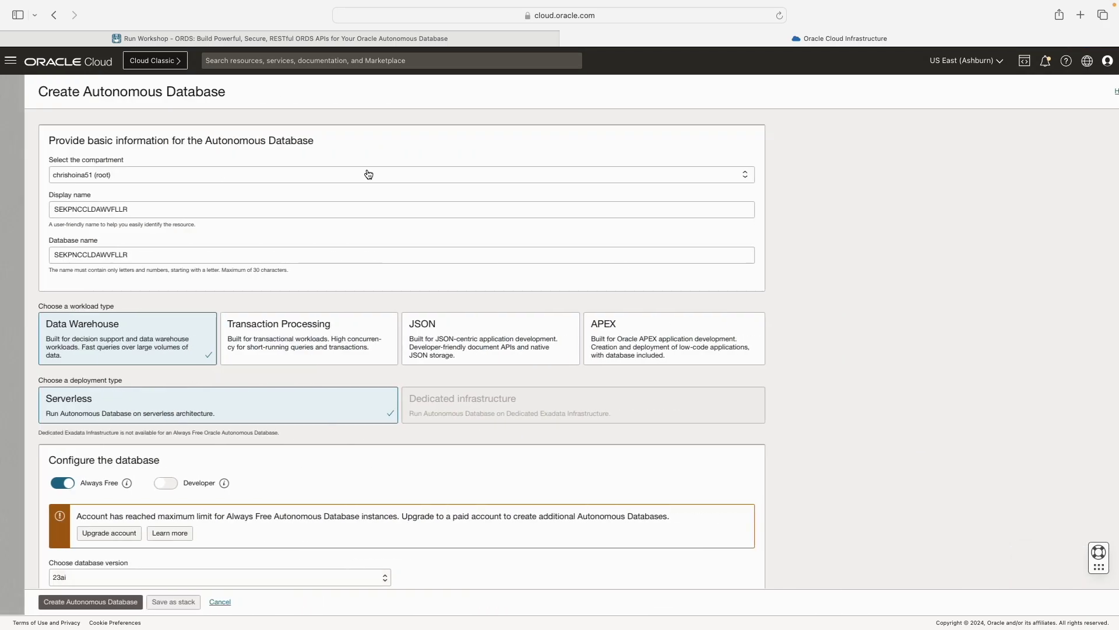
# Set both the display name and the database name to ordsintro.
pyautogui.doubleClick(93, 209)
pyautogui.write('ordsintro')
pyautogui.press('Tab')
pyautogui.scroll(-3, 169, 299)
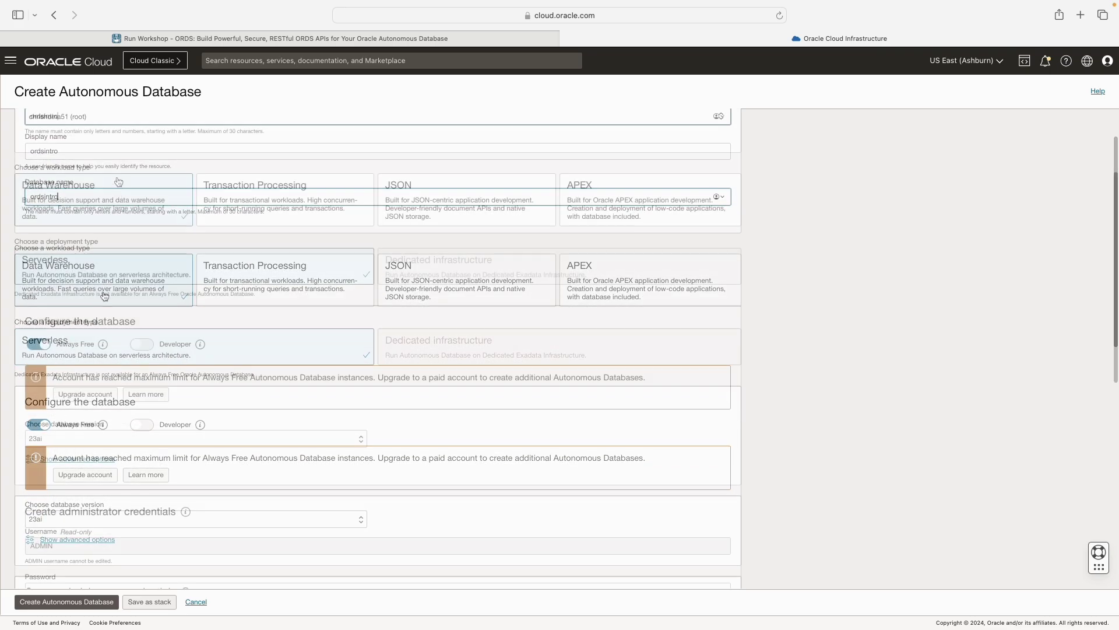
# Keep database version 23ai and enter the ADMIN password in the password and confirmation fields.
pyautogui.scroll(-1, 53, 359)
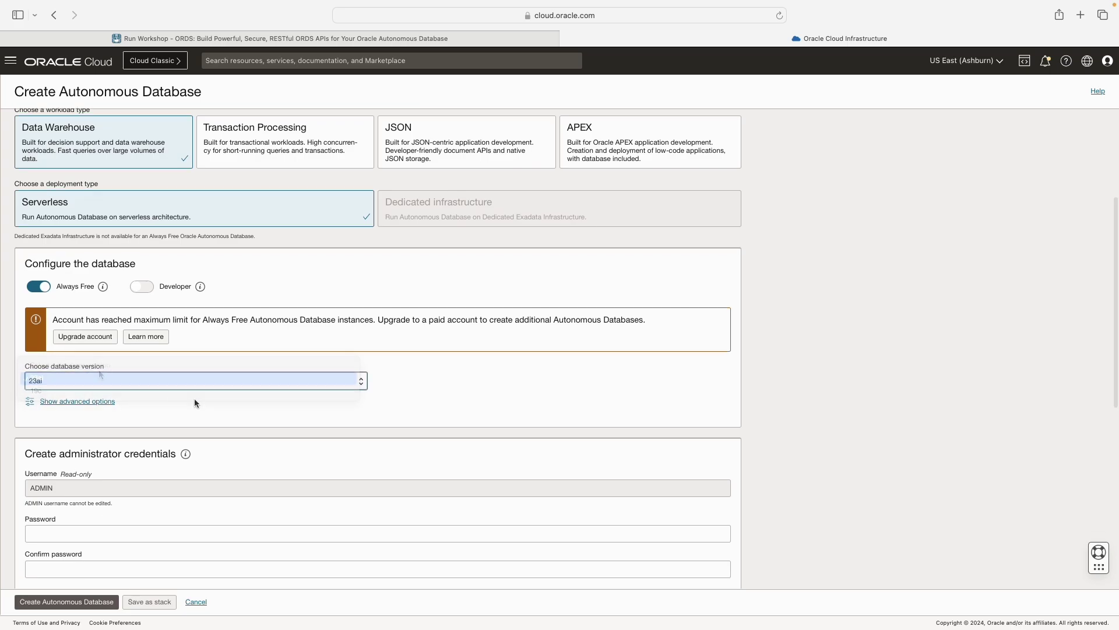
pyautogui.scroll(-2, 202, 413)
pyautogui.click(188, 414)
pyautogui.scroll(5, 414, 440)
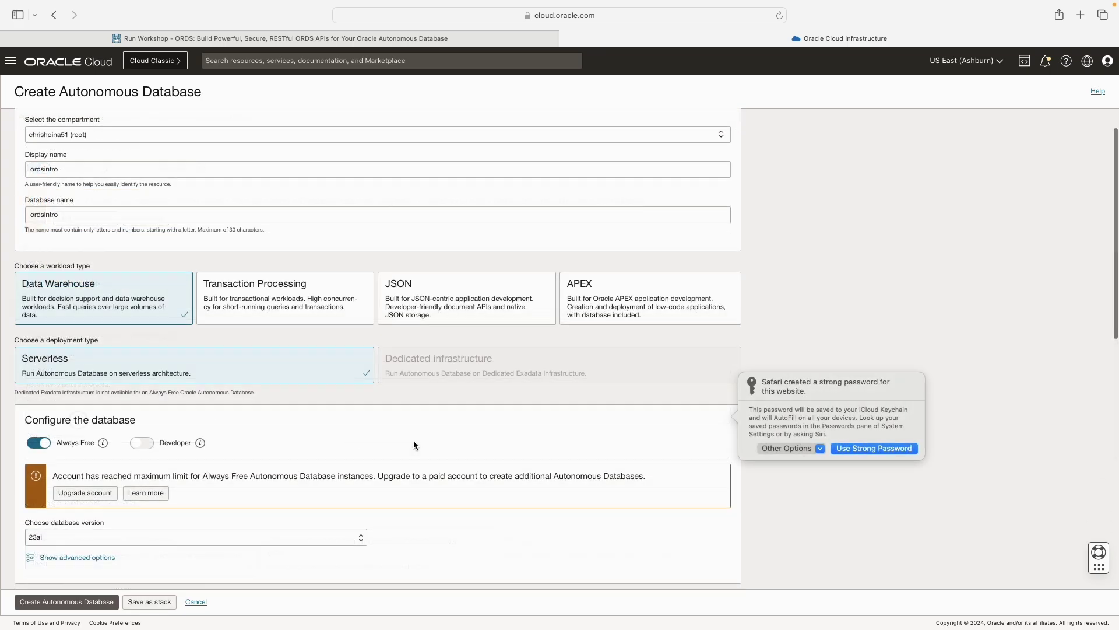
pyautogui.scroll(-3, 114, 492)
pyautogui.click(111, 493)
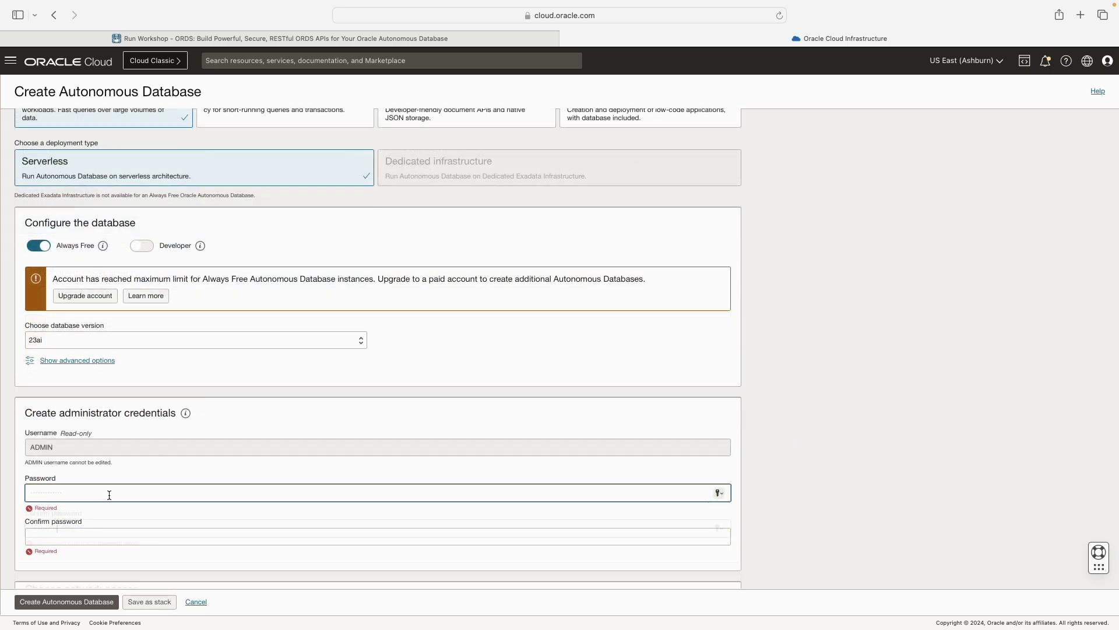
pyautogui.press('super+v')
pyautogui.press('Tab')
pyautogui.press('super+v')
pyautogui.click(497, 495)
# Fill in the contact email with the saved Oracle address and create the Autonomous Database with secure access from everywhere.
pyautogui.scroll(-5, 423, 508)
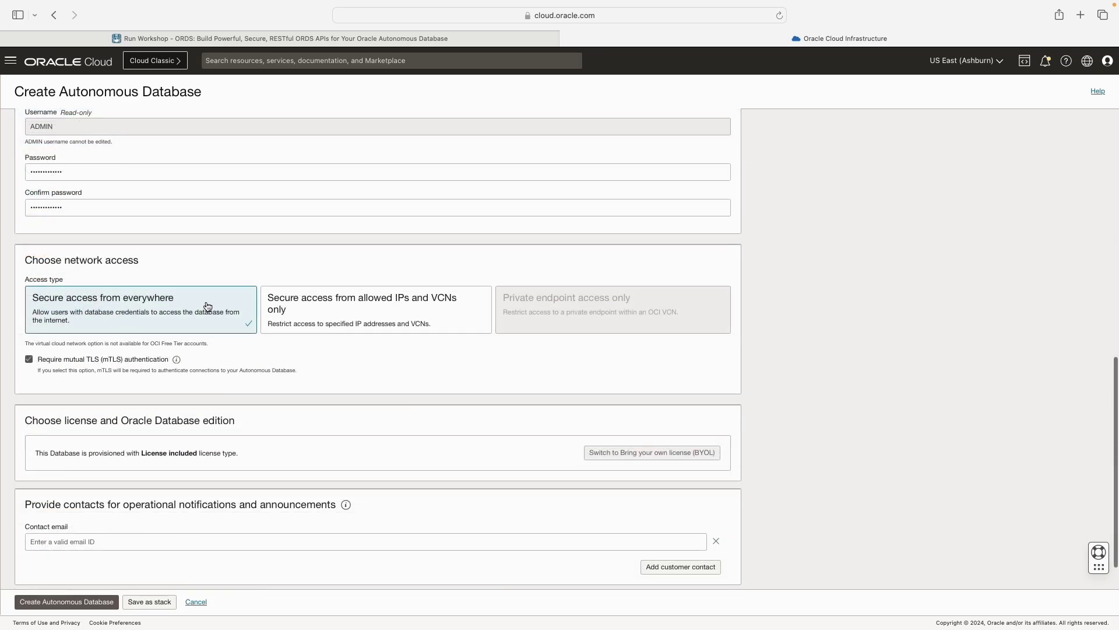
pyautogui.scroll(-2, 207, 306)
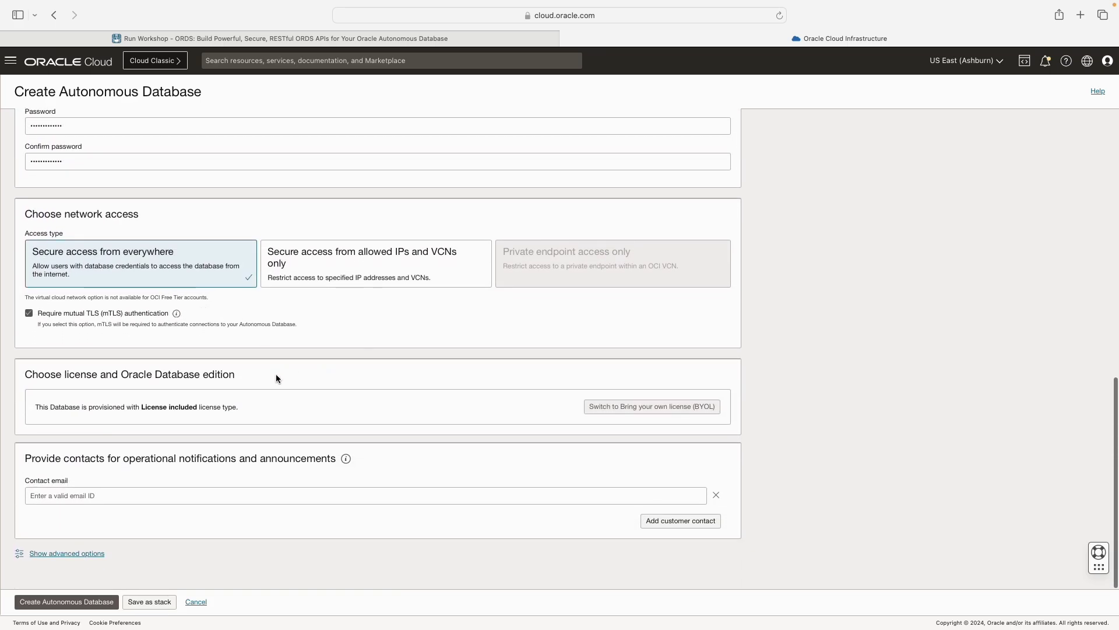
pyautogui.click(145, 498)
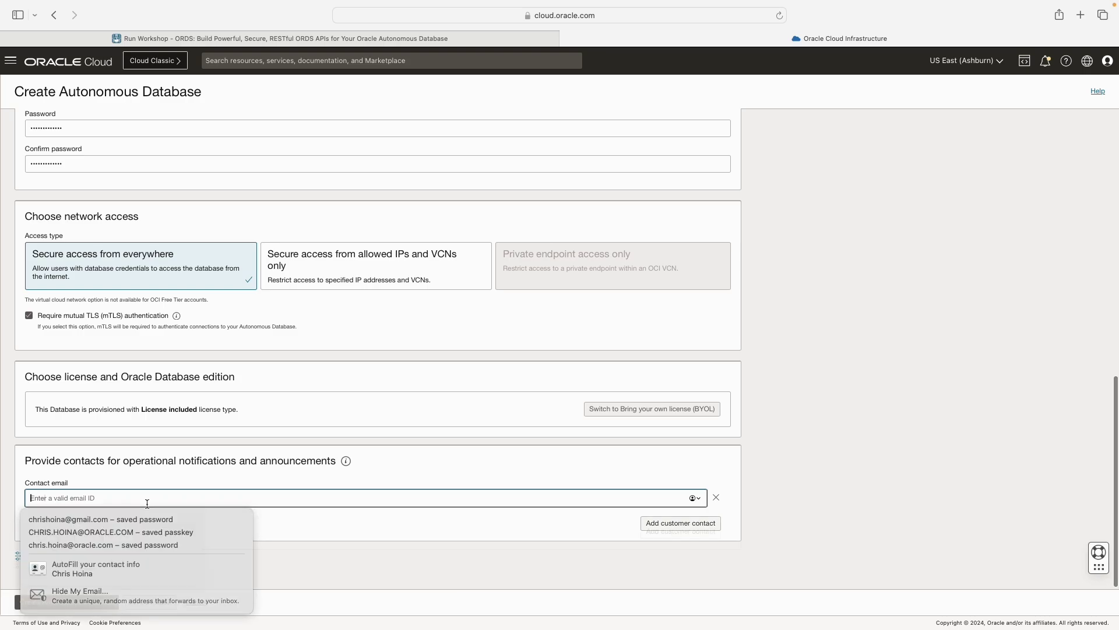
pyautogui.write('chris')
pyautogui.click(131, 532)
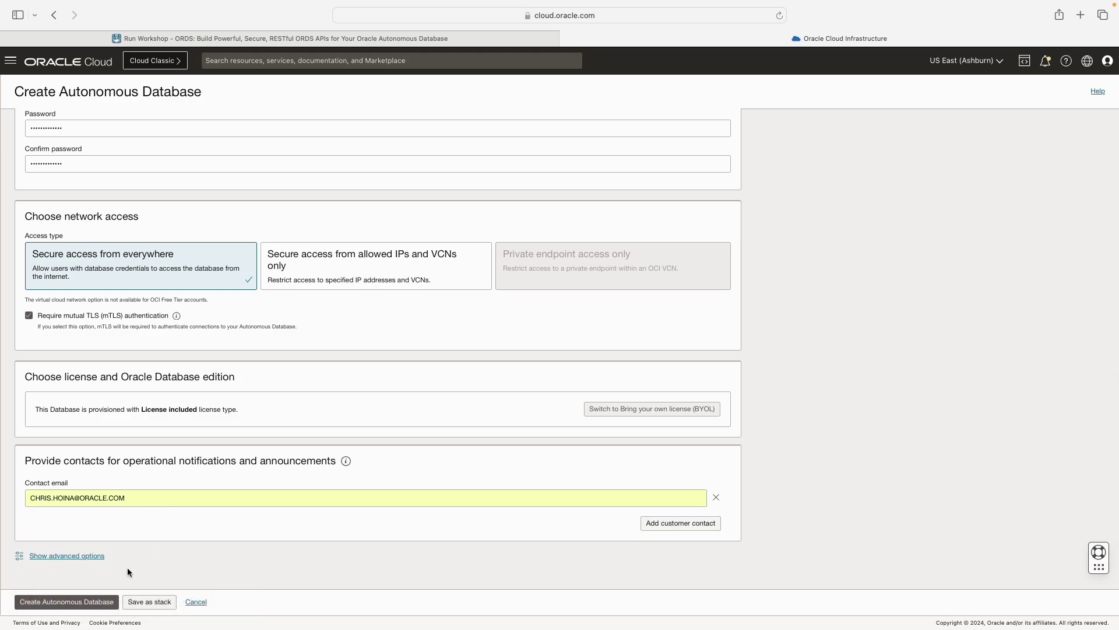
pyautogui.click(92, 601)
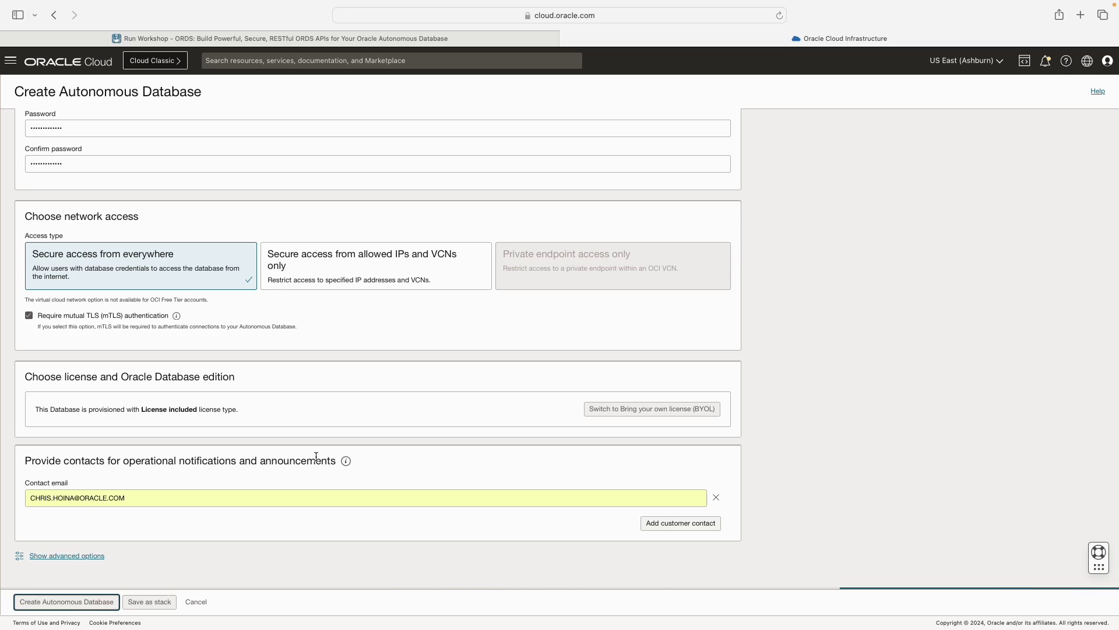
# Examine the details and metrics of the new ordsintro database.
pyautogui.scroll(-6, 419, 358)
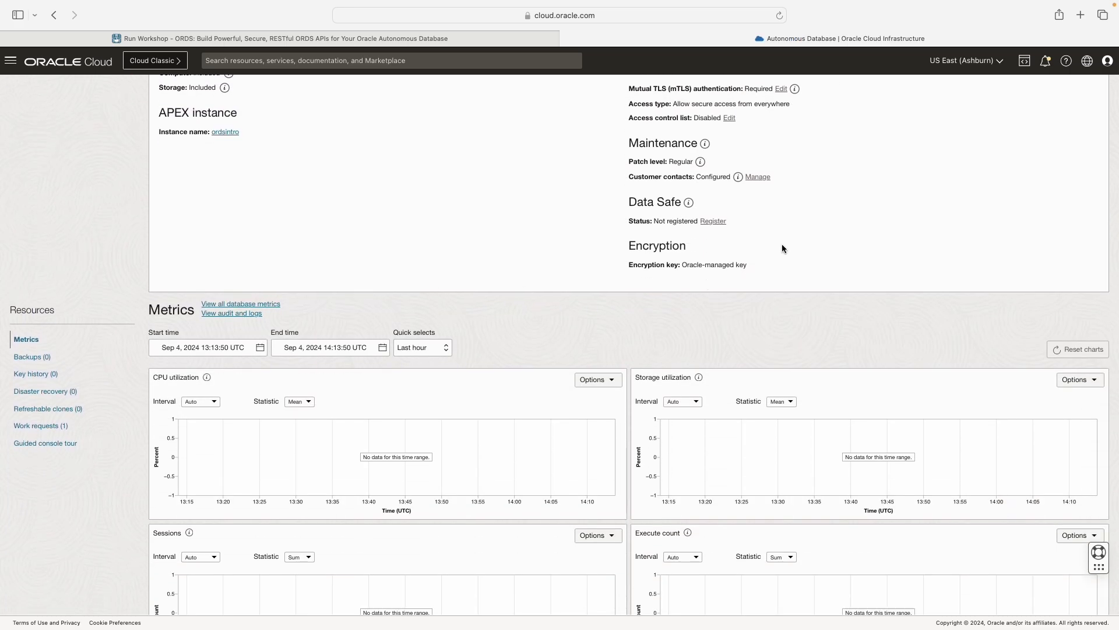
pyautogui.scroll(6, 295, 159)
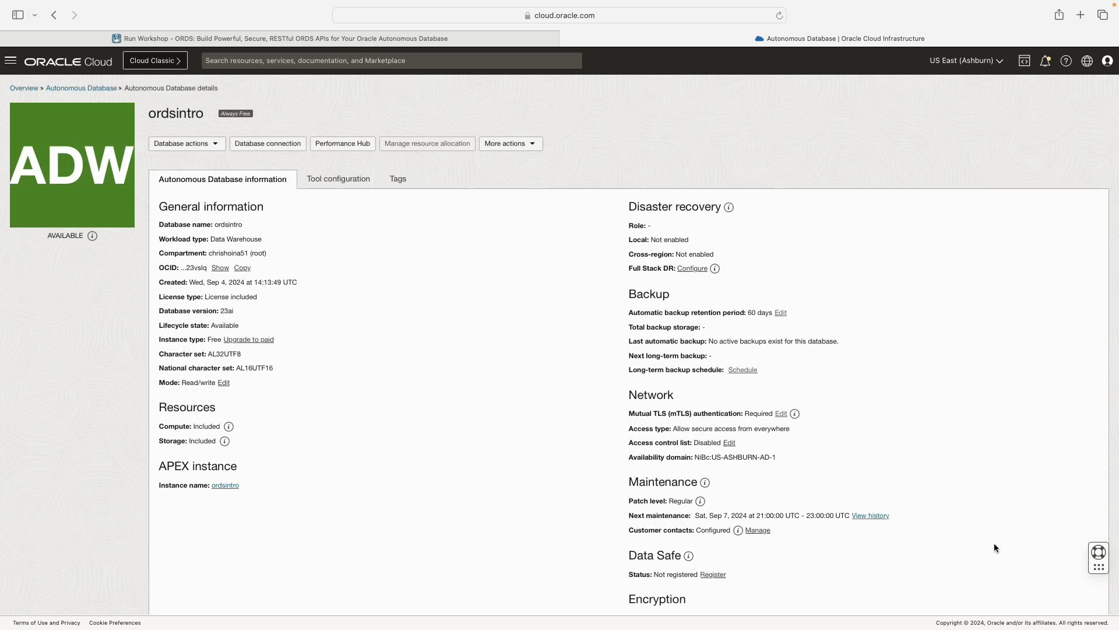
pyautogui.moveTo(1094, 12)
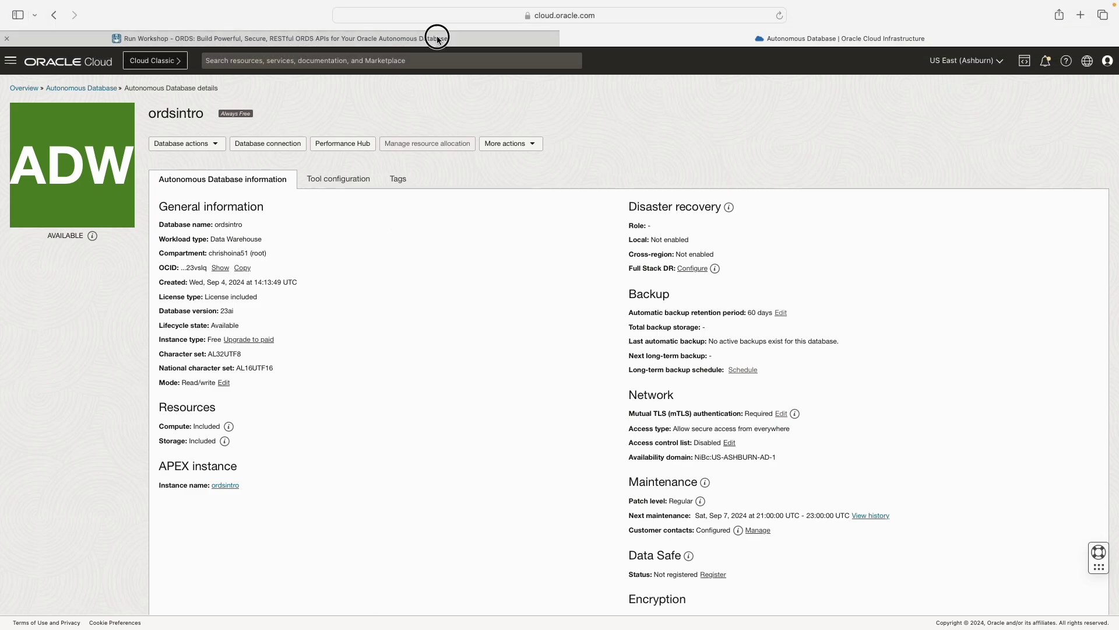
# Switch to the workshop, open Lab 2 with all tasks expanded and read how to launch SQL from Database Actions.
pyautogui.hotkey('ctrl', 'shift', 'Tab')
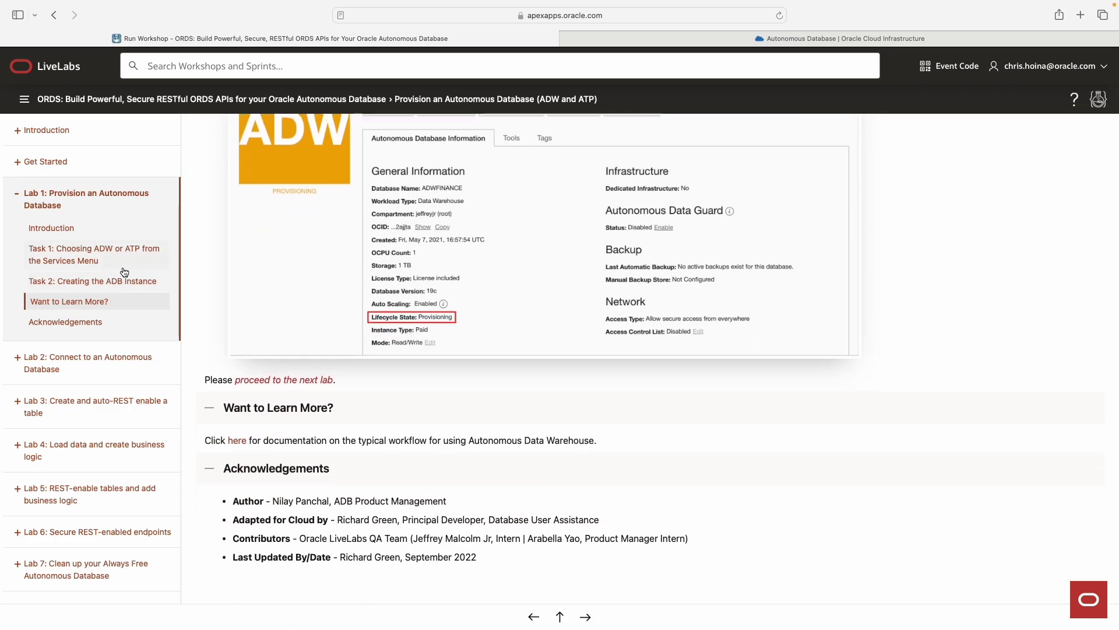
pyautogui.click(94, 363)
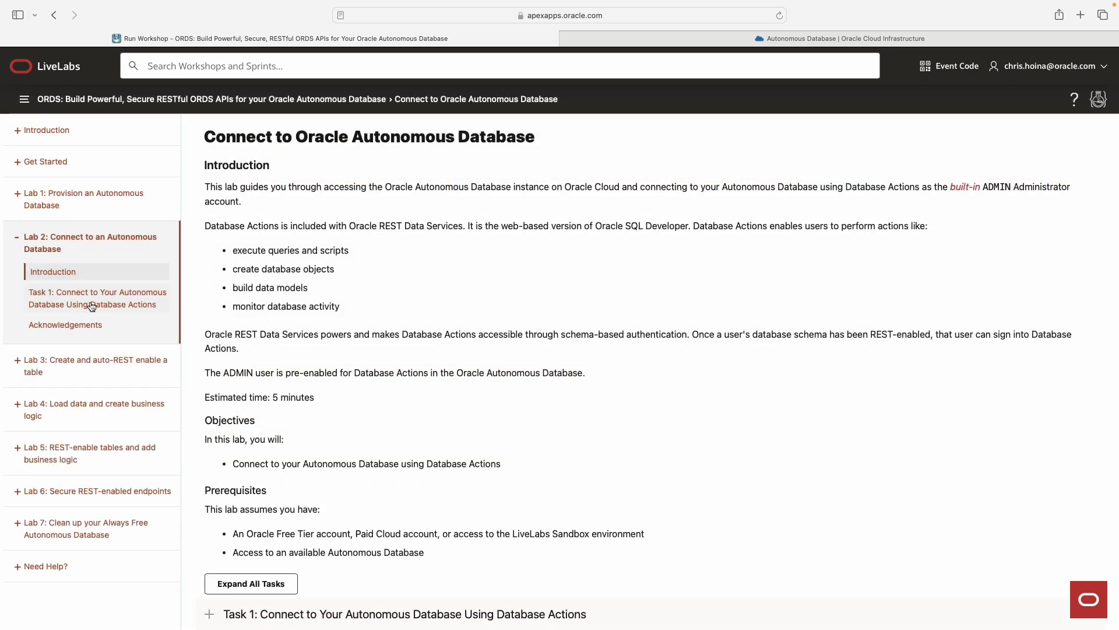
pyautogui.scroll(-3, 256, 270)
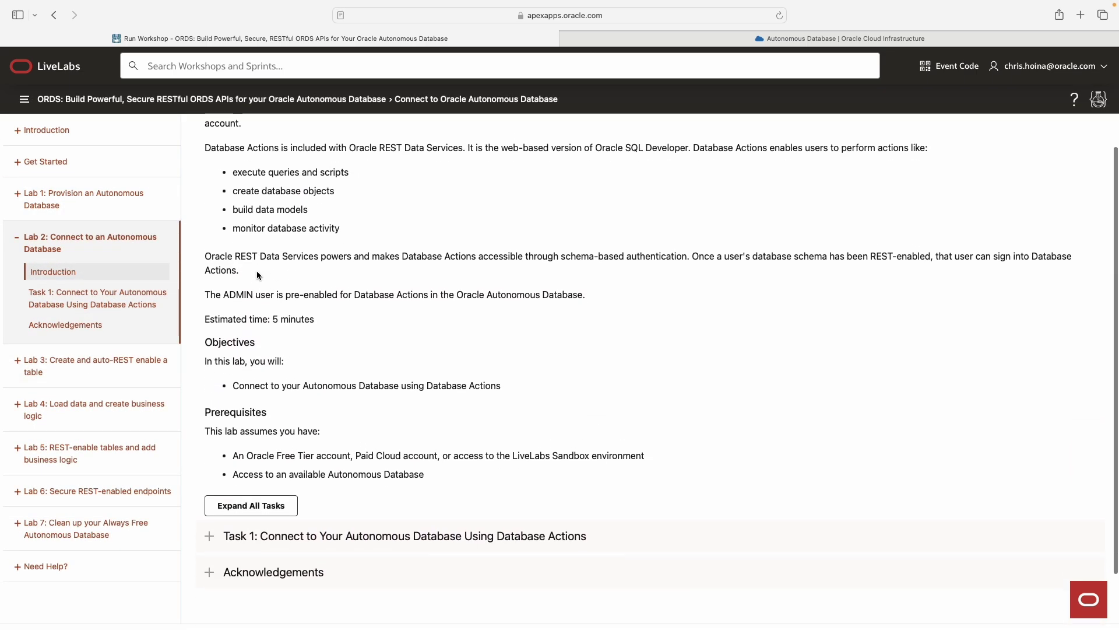
pyautogui.click(274, 464)
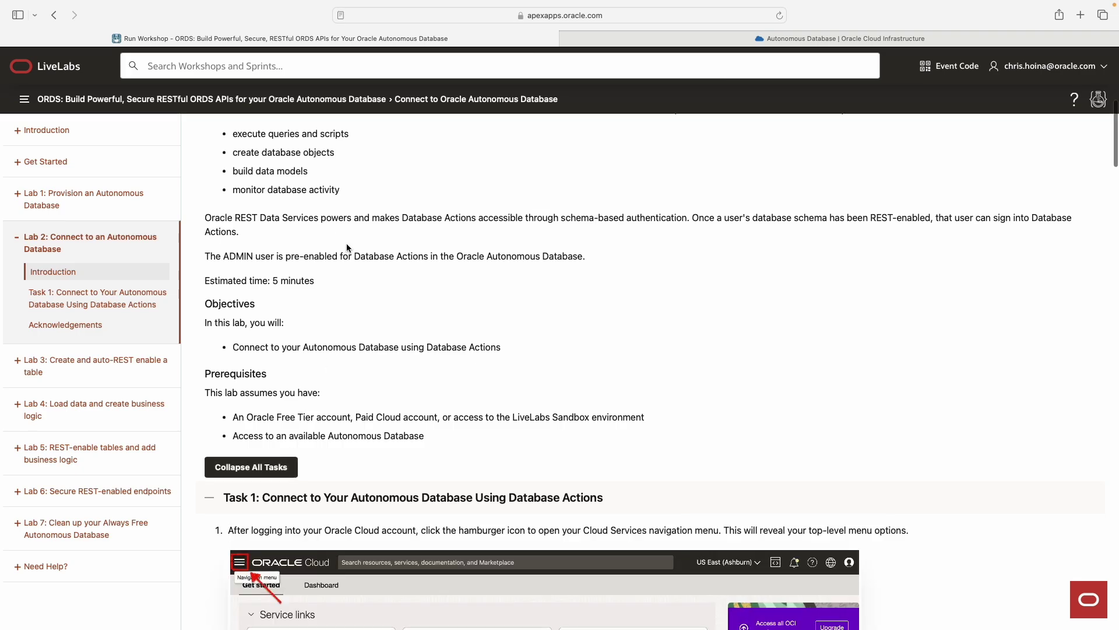
pyautogui.scroll(-15, 346, 243)
pyautogui.scroll(-20, 875, 230)
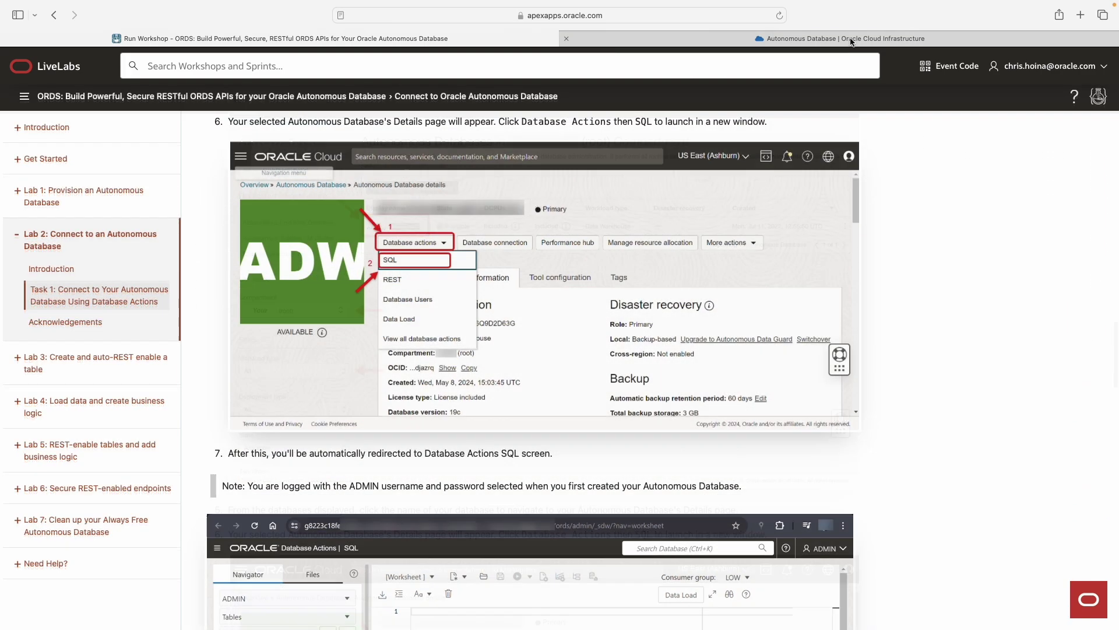
# Switch to the ordsintro database page in Oracle Cloud and launch the view of all database actions.
pyautogui.click(821, 40)
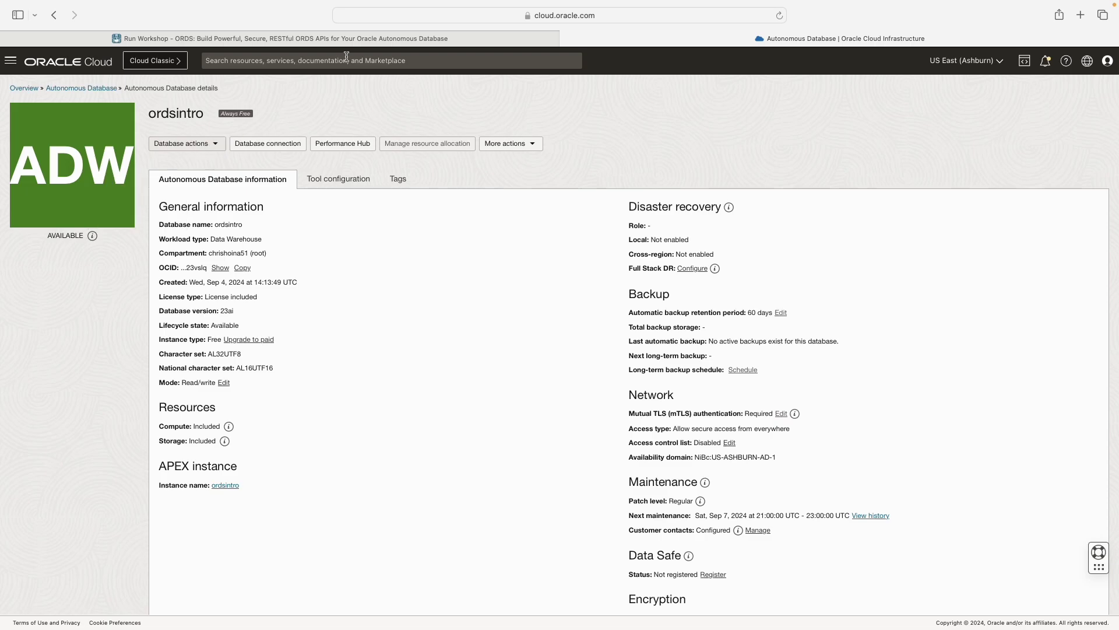
pyautogui.click(367, 42)
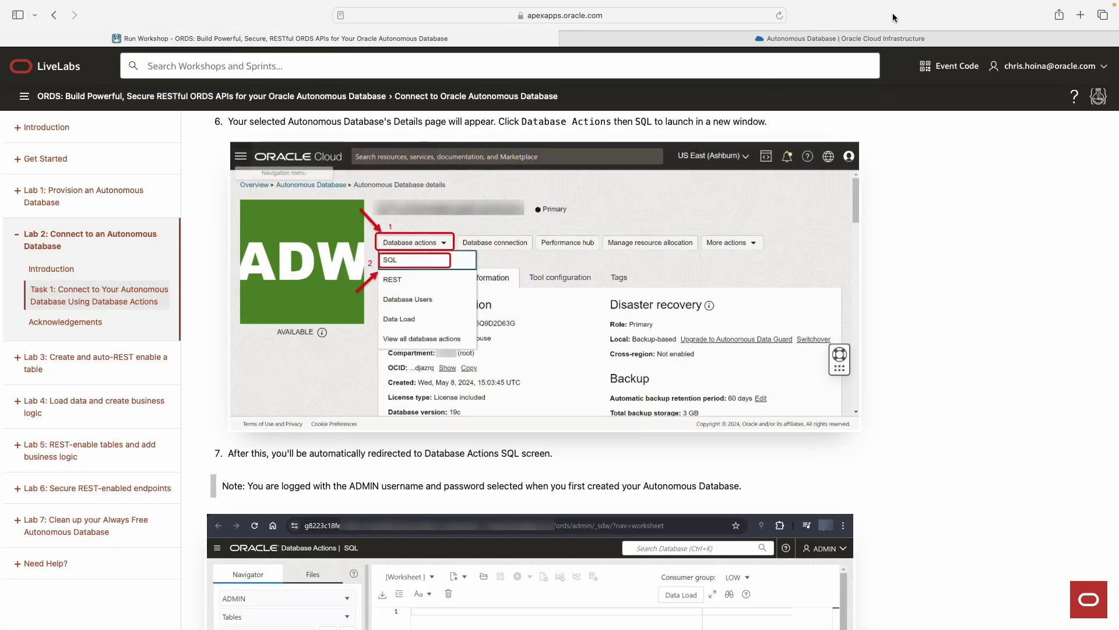
pyautogui.click(777, 41)
pyautogui.click(213, 144)
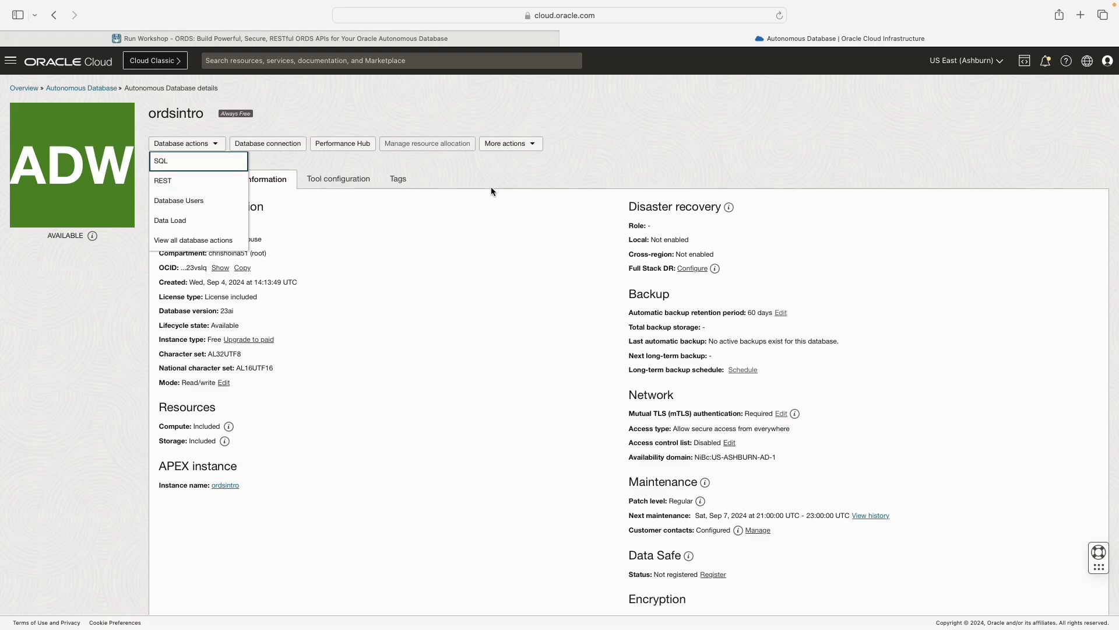
pyautogui.click(1108, 61)
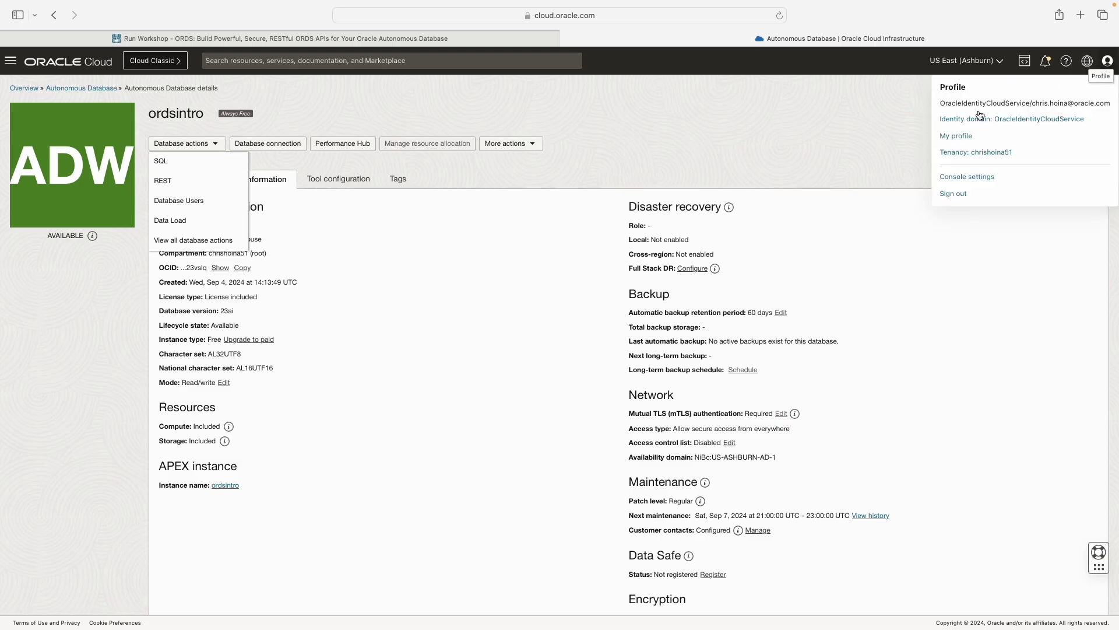
pyautogui.click(701, 149)
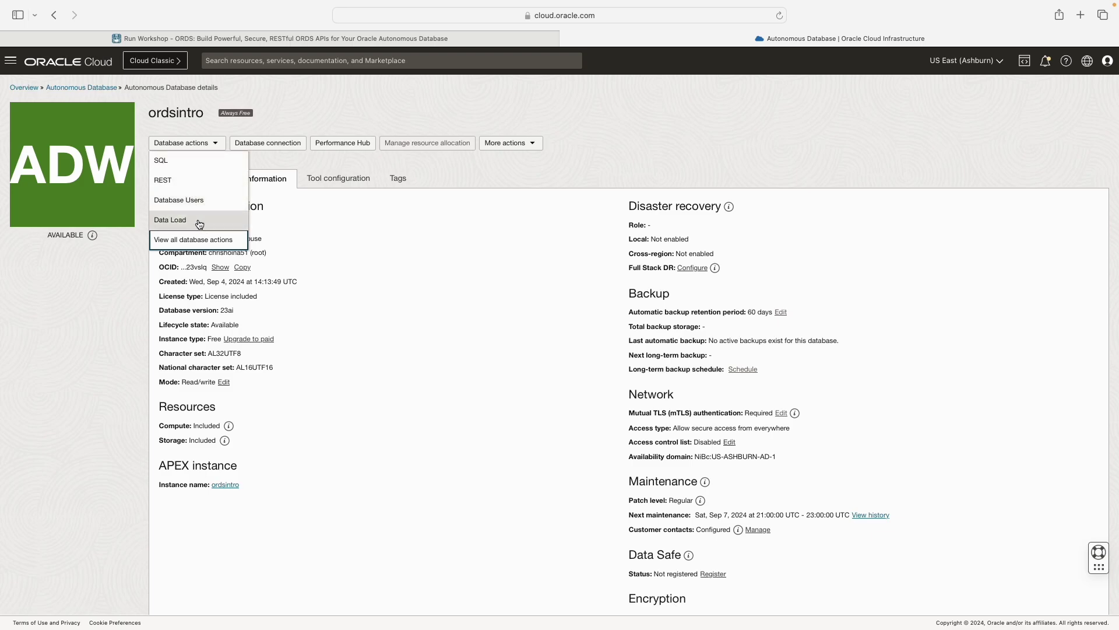
pyautogui.scroll(-1, 182, 159)
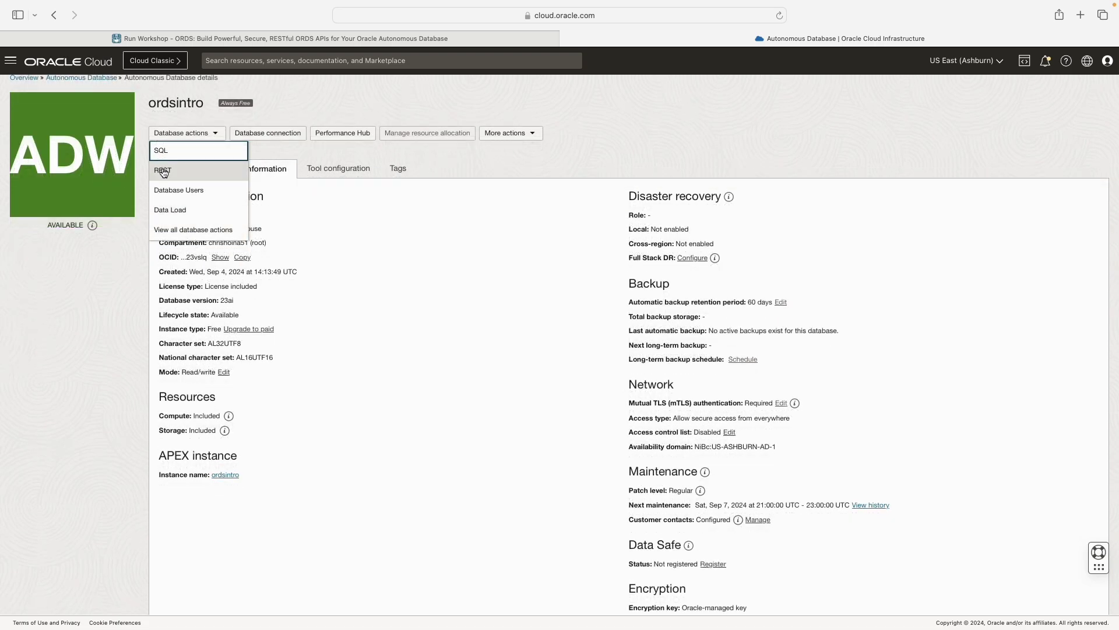
pyautogui.click(194, 231)
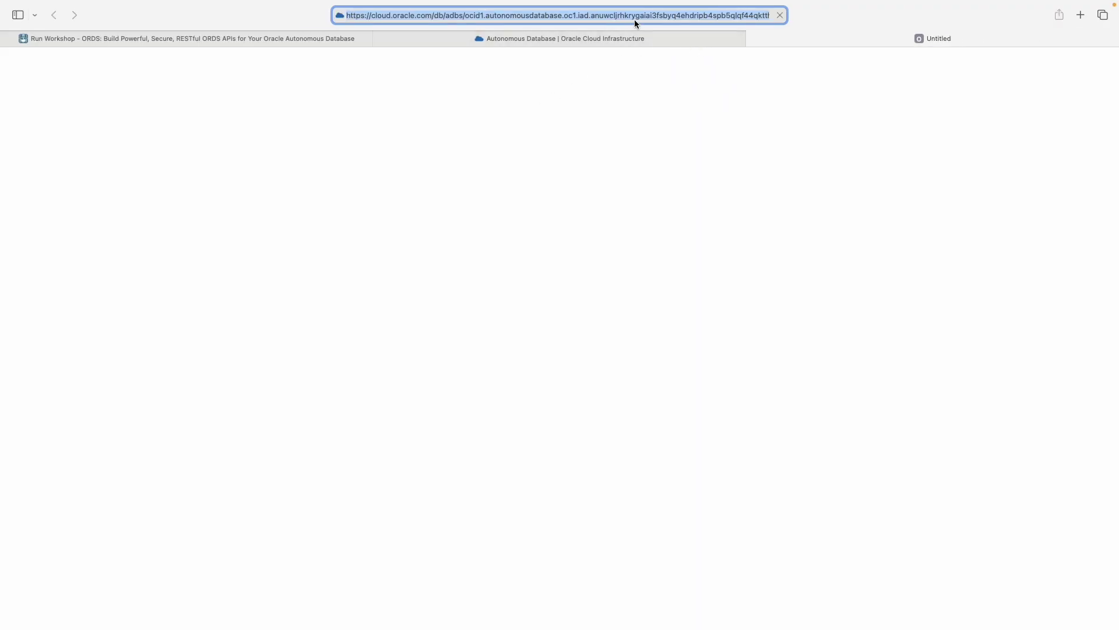
pyautogui.moveTo(421, 15); pyautogui.dragTo(766, 17)
pyautogui.tripleClick(497, 18)
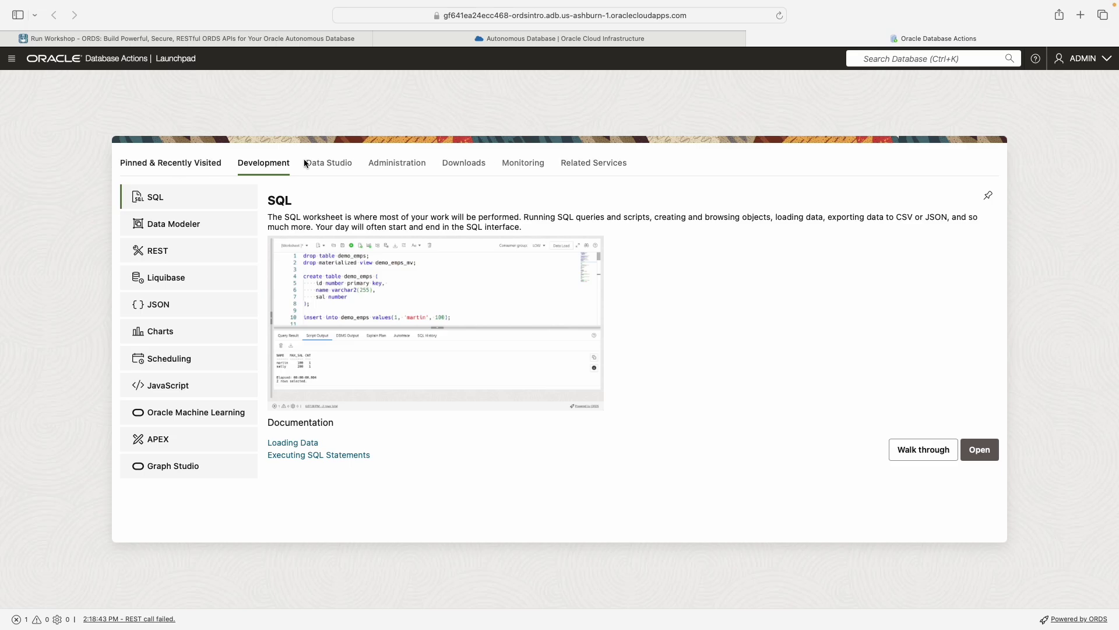
# Read the Lab 2 workshop instructions about the ADMIN login and reaching the Database Actions Launchpad.
pyautogui.scroll(-10, 550, 380)
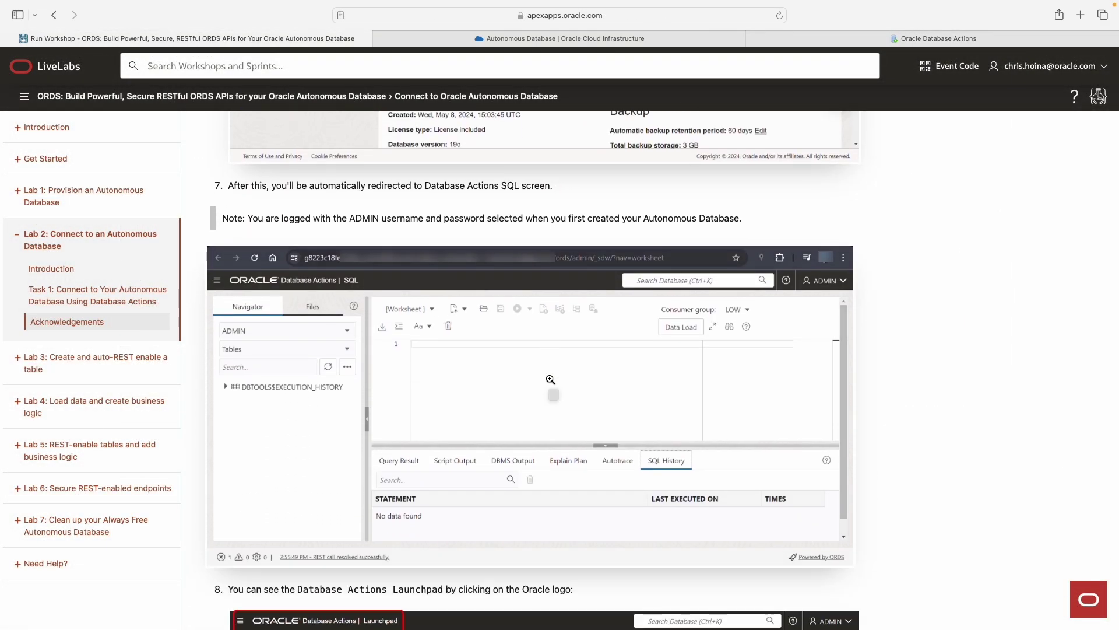
pyautogui.moveTo(334, 185); pyautogui.dragTo(494, 184)
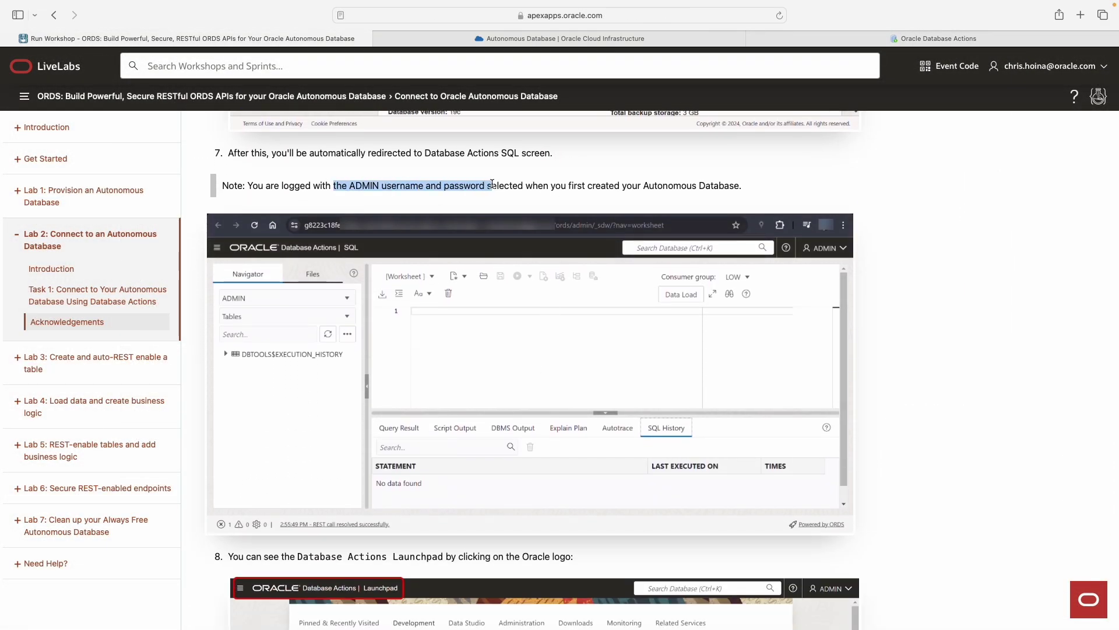
pyautogui.scroll(-13, 921, 231)
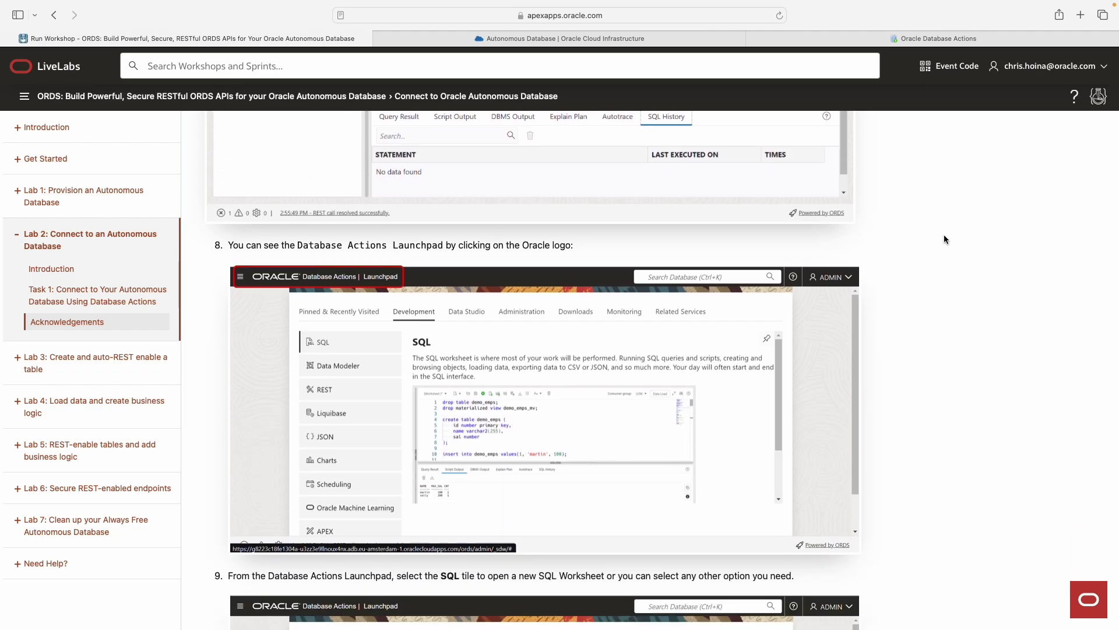
# Return to the Database Actions Launchpad and look through the pinned and recently visited items and the Data Modeler and SQL descriptions.
pyautogui.click(1033, 36)
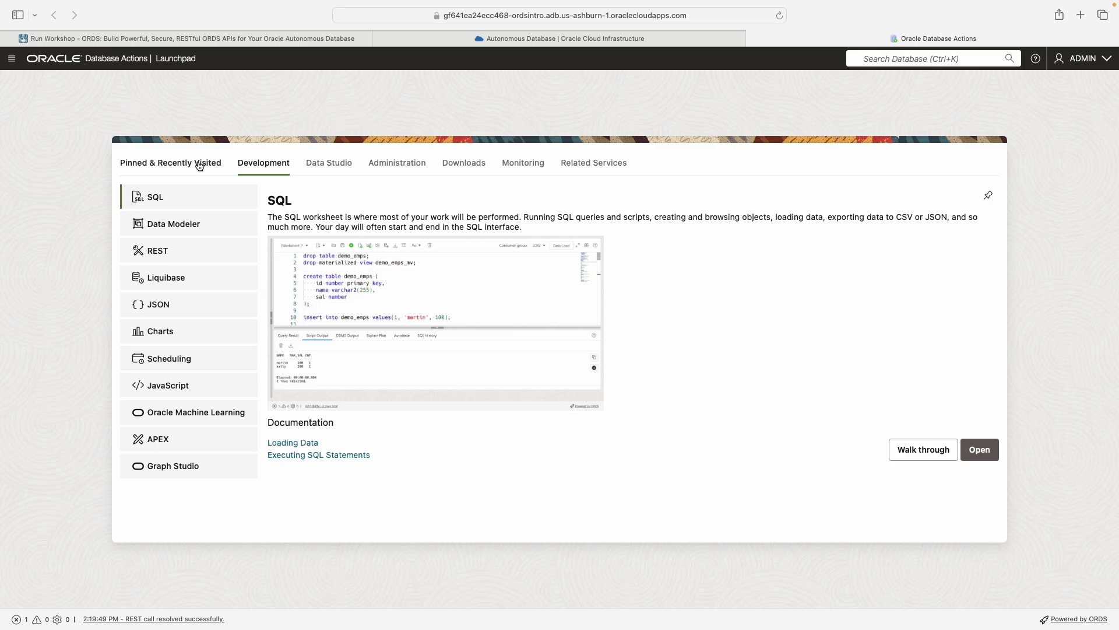
pyautogui.click(174, 162)
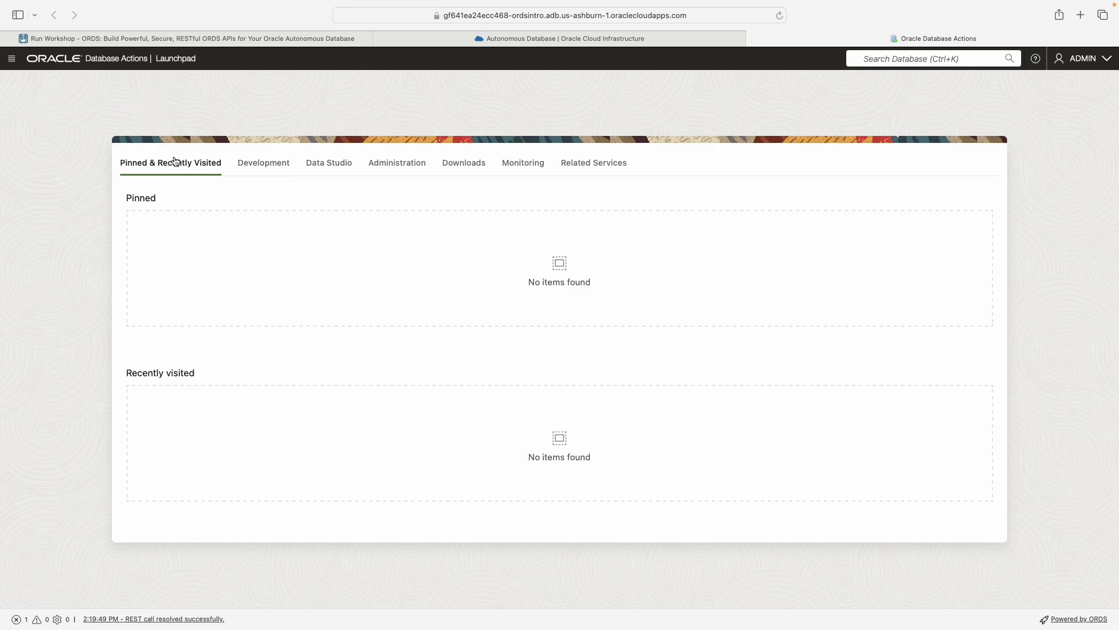
pyautogui.click(263, 165)
pyautogui.click(173, 223)
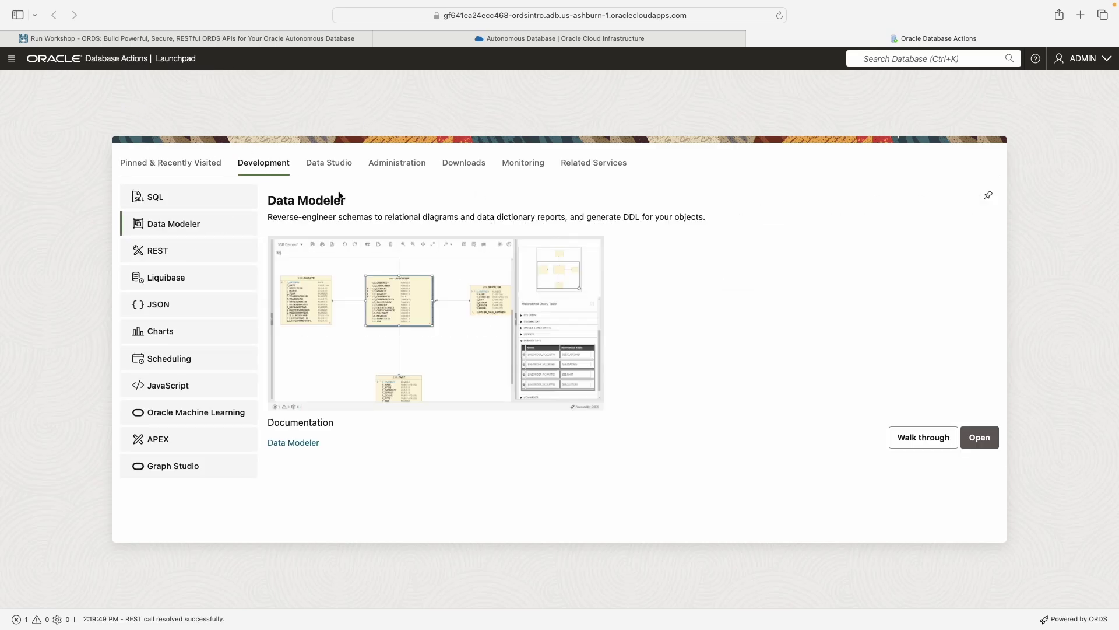
pyautogui.click(179, 199)
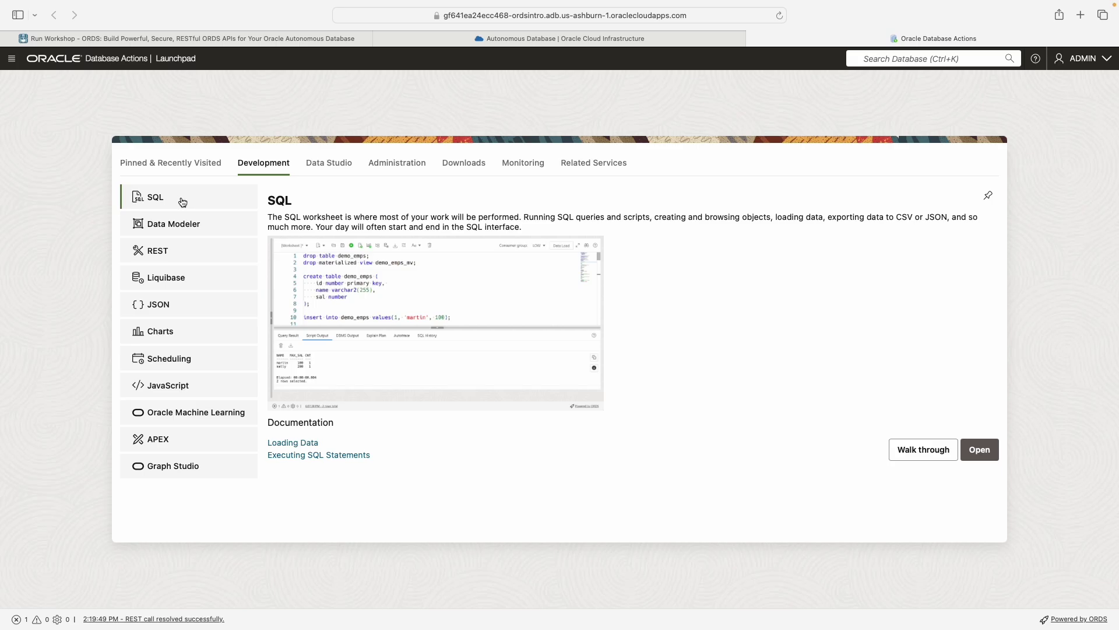
# Pin the SQL tool, check it among the launchpad's pinned items and unpin it.
pyautogui.click(988, 195)
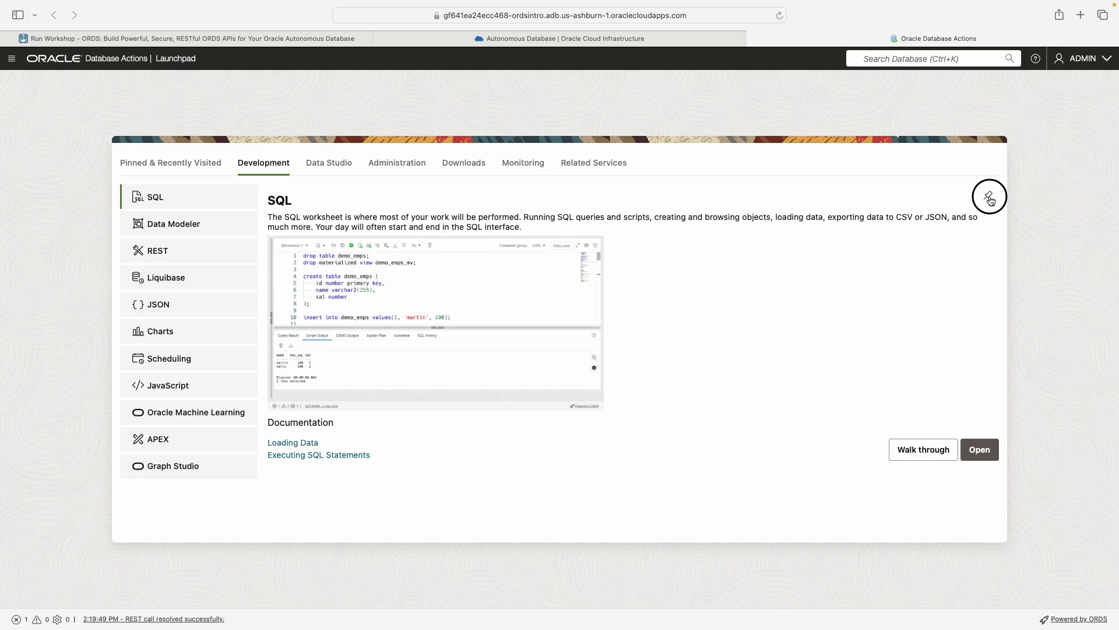
pyautogui.click(146, 167)
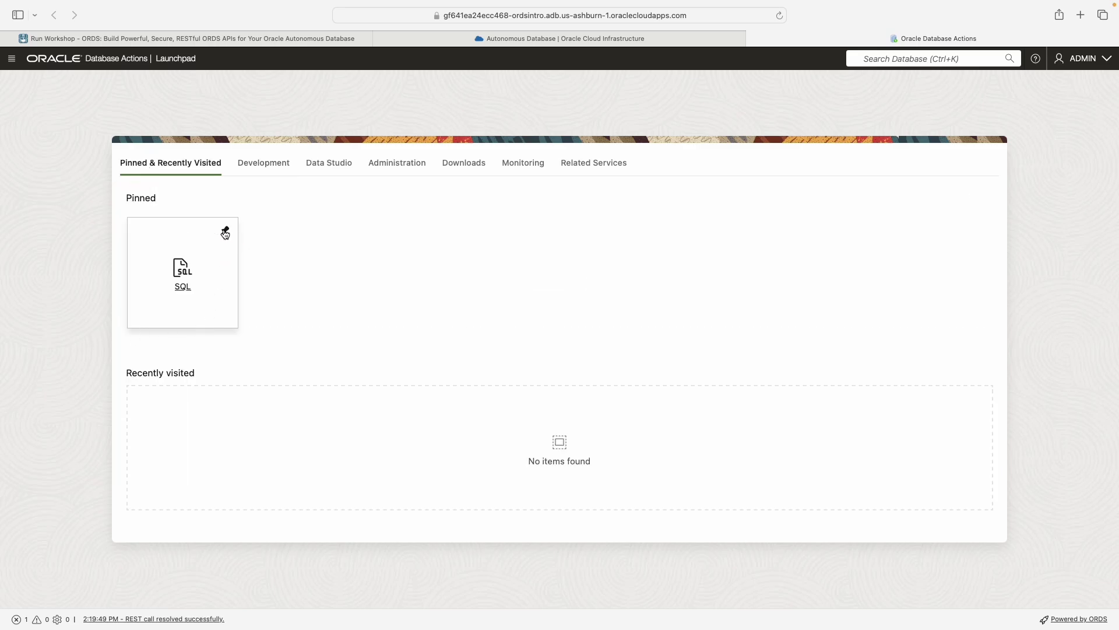
pyautogui.click(268, 164)
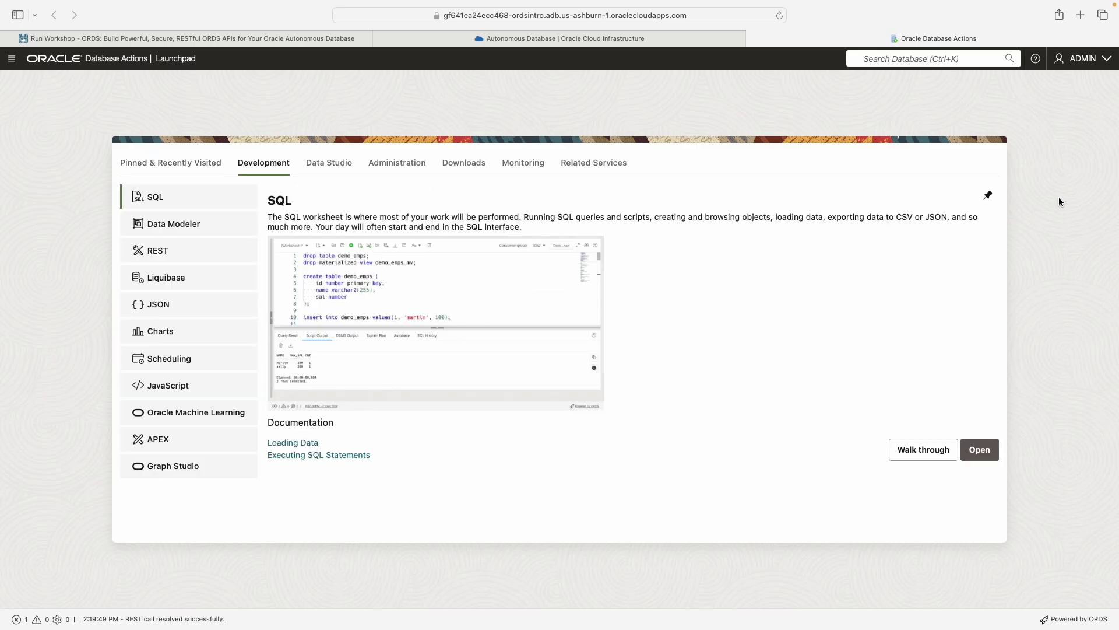
pyautogui.click(987, 197)
# Look over the launchpad's account and Administration options, and open the SQL worksheet as ADMIN.
pyautogui.click(1105, 60)
pyautogui.click(404, 141)
pyautogui.click(397, 163)
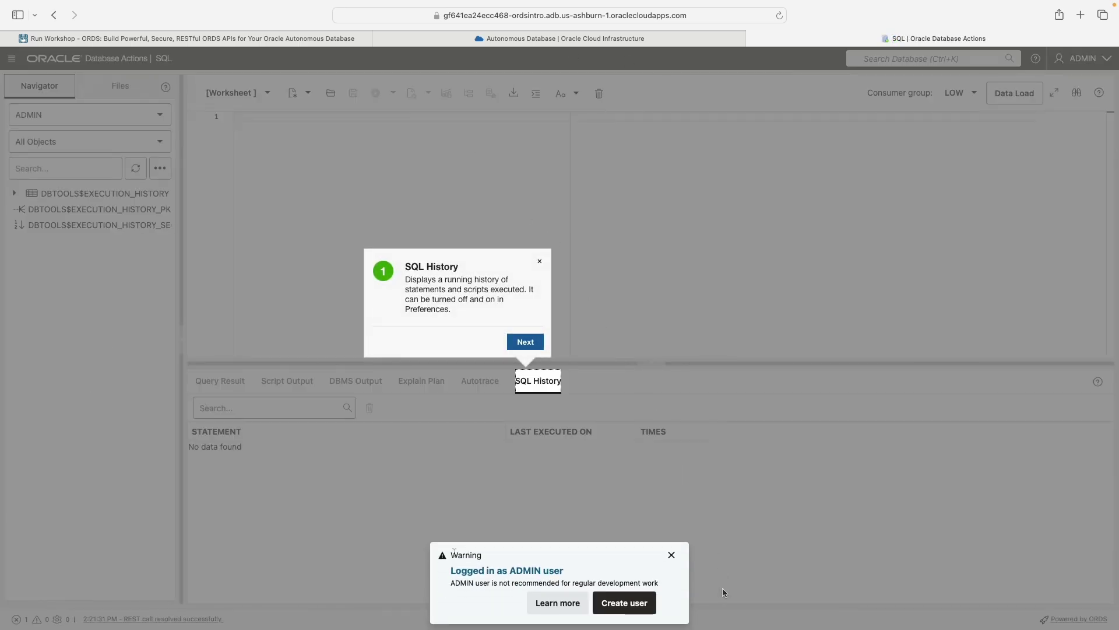
# Read the warning about being logged in as the ADMIN user and dismiss it.
pyautogui.moveTo(452, 568); pyautogui.dragTo(595, 571)
pyautogui.click(438, 585)
pyautogui.moveTo(453, 556); pyautogui.dragTo(563, 573)
pyautogui.moveTo(661, 584); pyautogui.dragTo(454, 575)
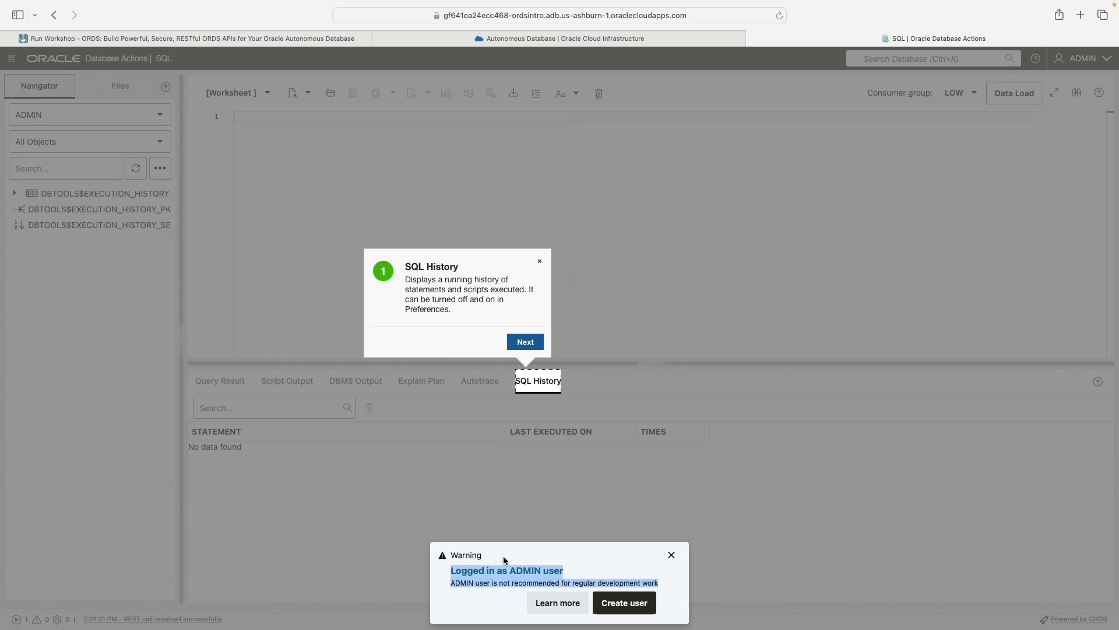
pyautogui.moveTo(453, 554)
pyautogui.mouseDown()
pyautogui.moveTo(680, 567)
pyautogui.moveTo(655, 579)
pyautogui.moveTo(449, 554)
pyautogui.mouseUp()
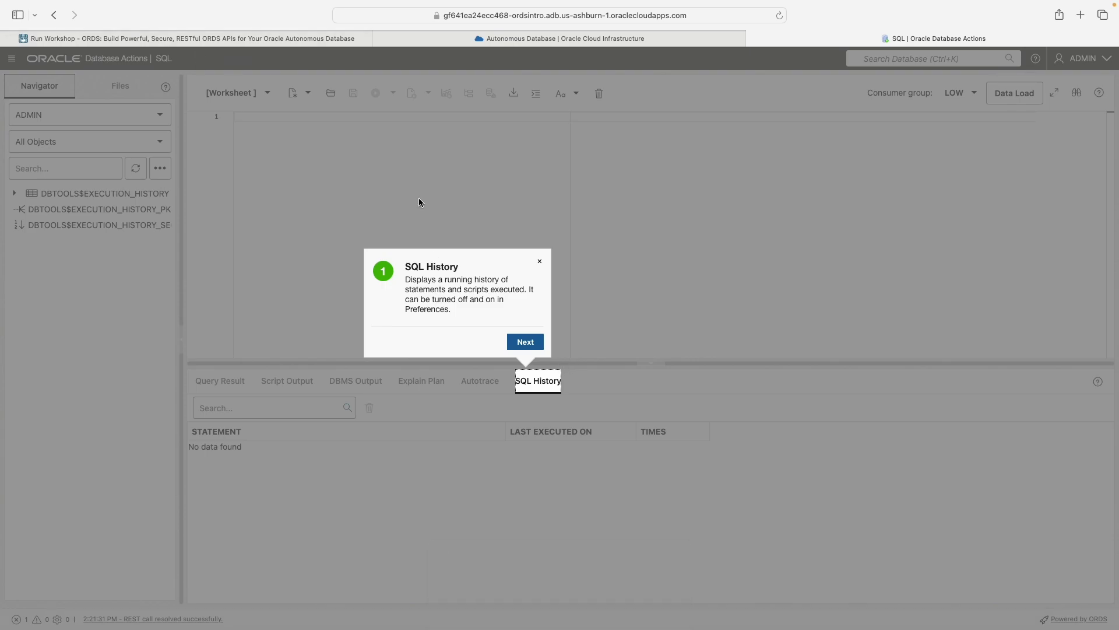
# Advance the SQL worksheet's guided tour as far as Edit PL/SQL Objects and exit it.
pyautogui.click(525, 343)
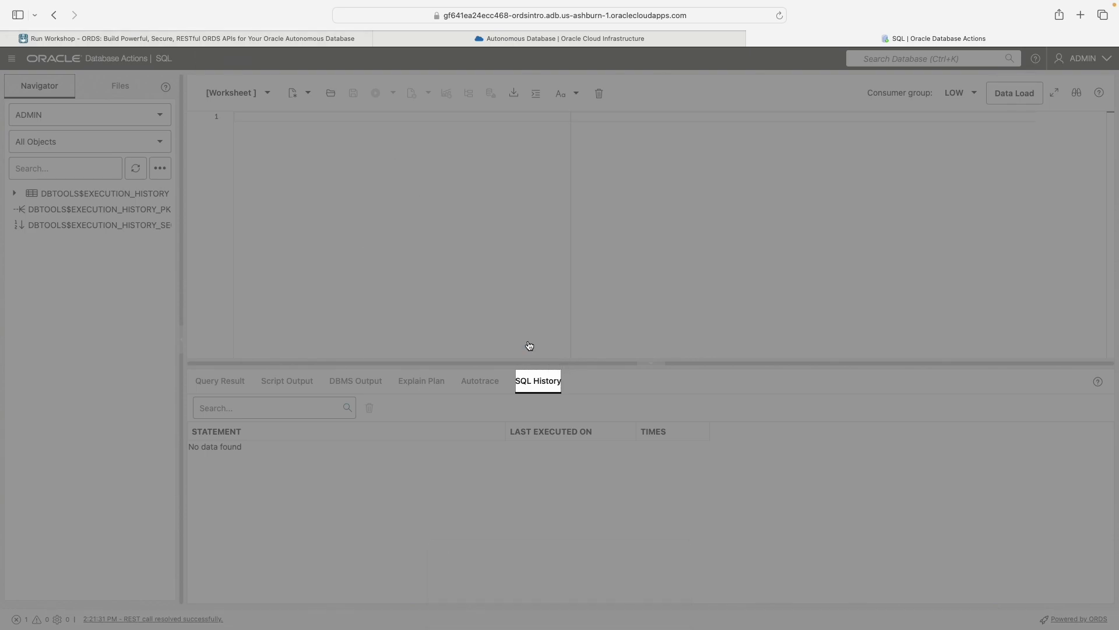
pyautogui.click(991, 202)
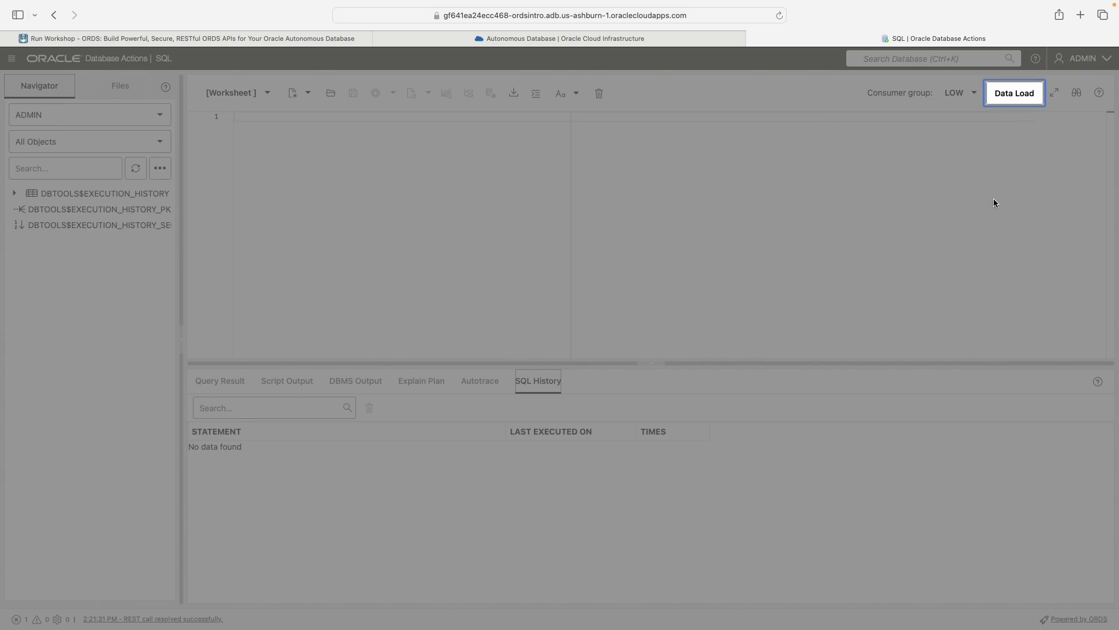
pyautogui.click(346, 226)
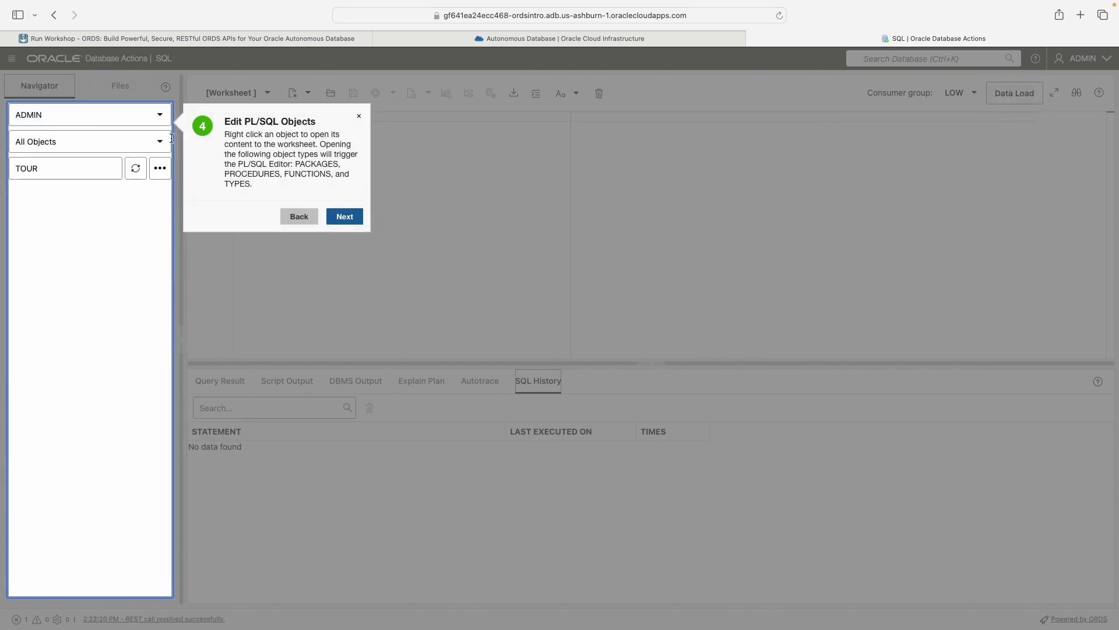
pyautogui.click(358, 116)
# Switch to the workshop, read the remaining Lab 2 instructions and open Lab 3 on creating and auto-REST enabling a table.
pyautogui.click(175, 46)
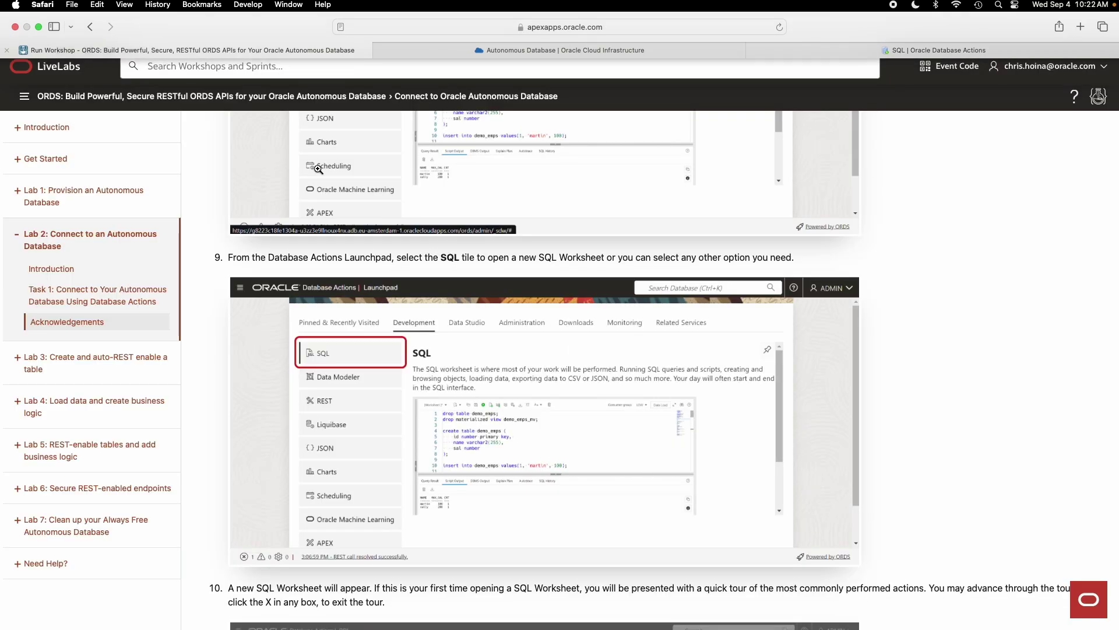
pyautogui.scroll(-10, 504, 336)
pyautogui.scroll(2, 505, 336)
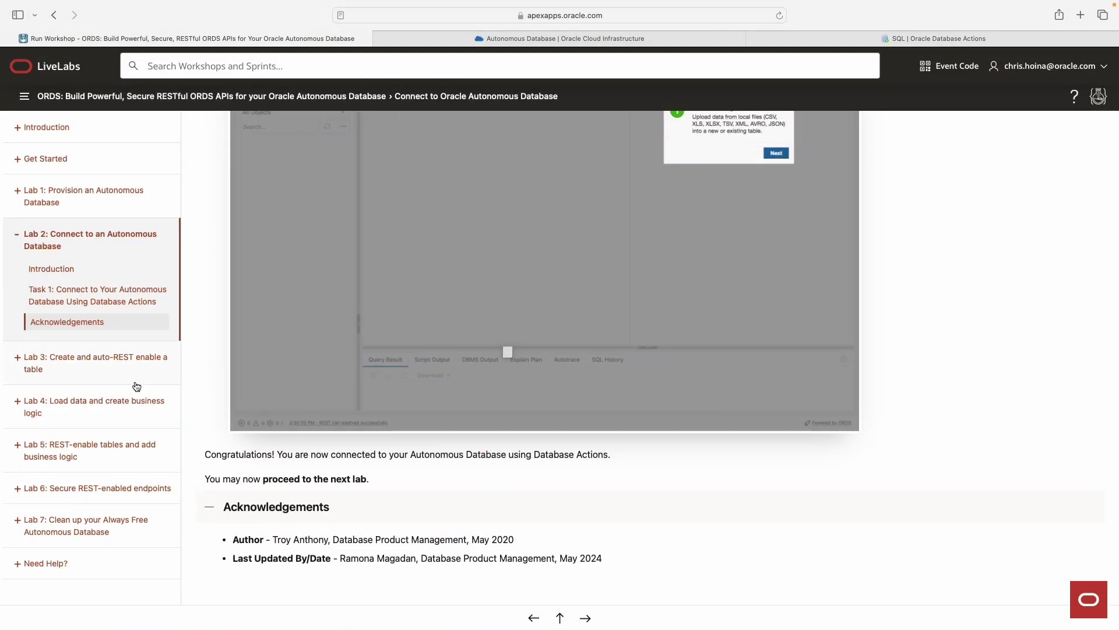
pyautogui.click(99, 359)
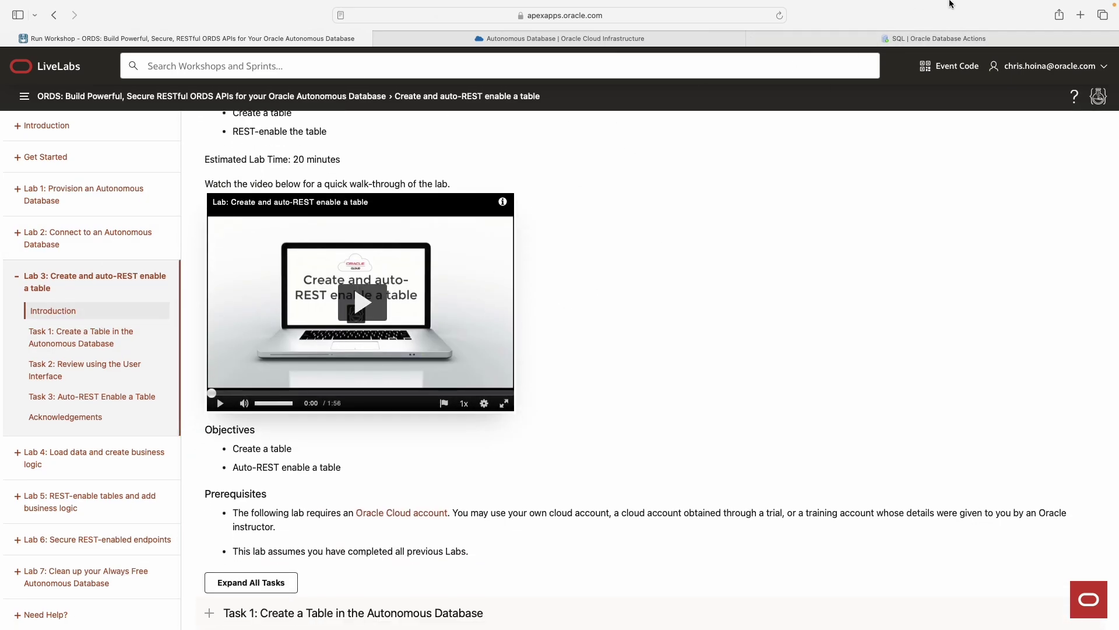
# Go to the Object Storage buckets in Oracle Cloud and open bucket_one to examine its details and stored objects.
pyautogui.click(938, 39)
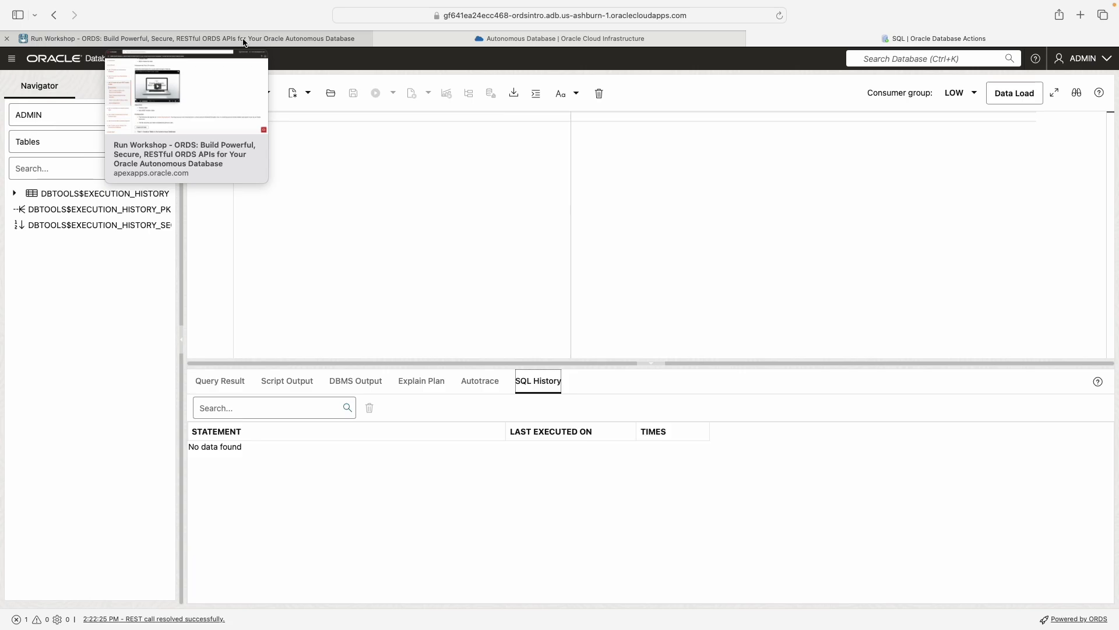
pyautogui.click(597, 39)
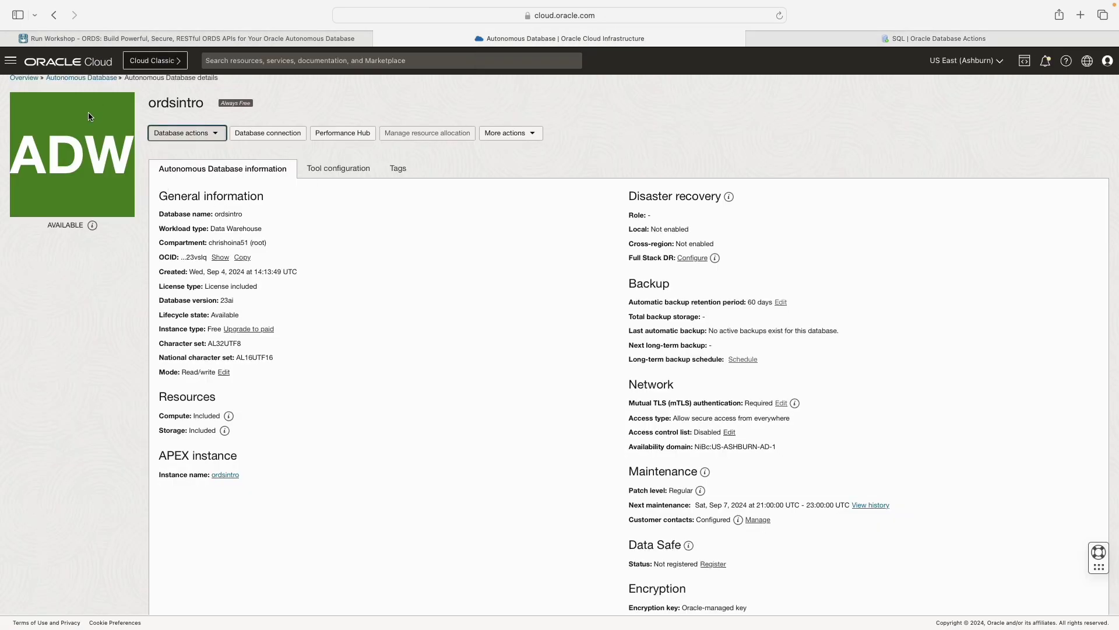
pyautogui.click(11, 60)
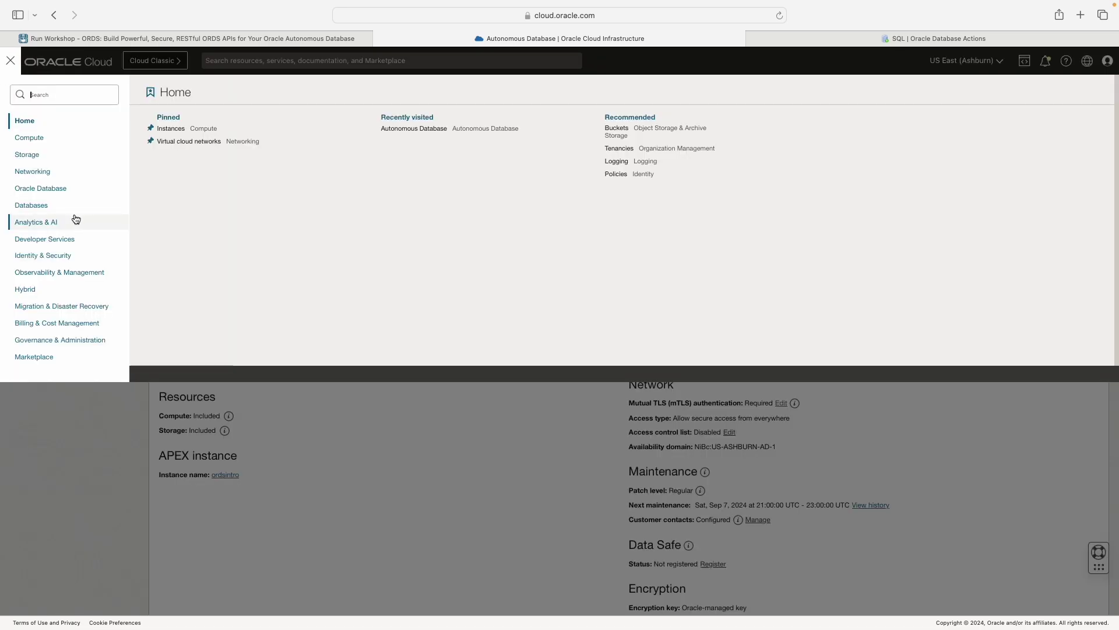
pyautogui.click(30, 156)
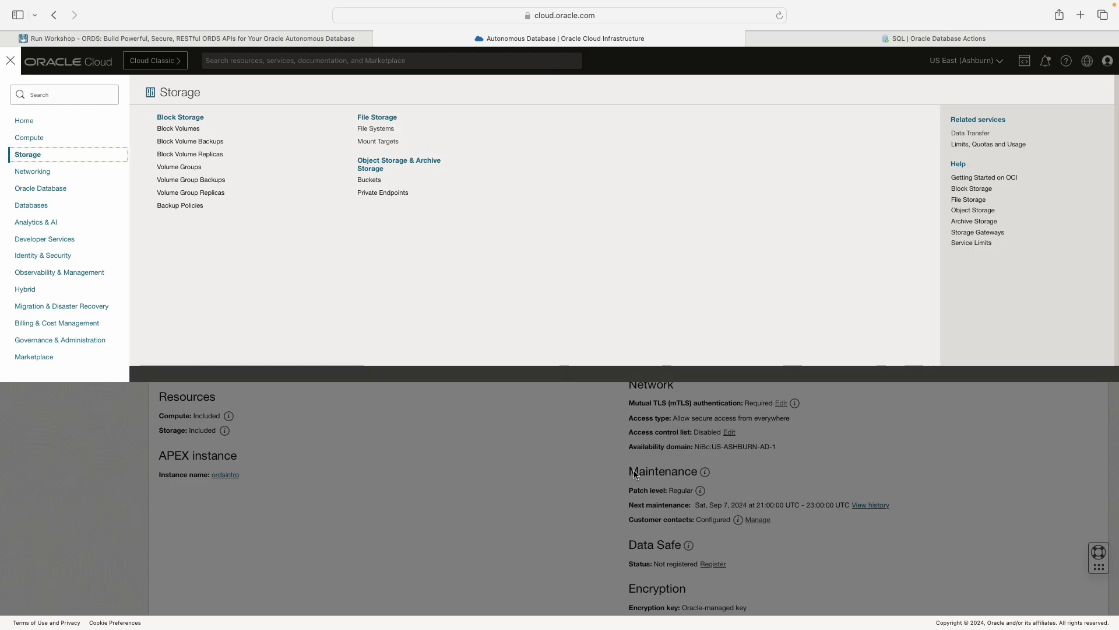
pyautogui.click(897, 39)
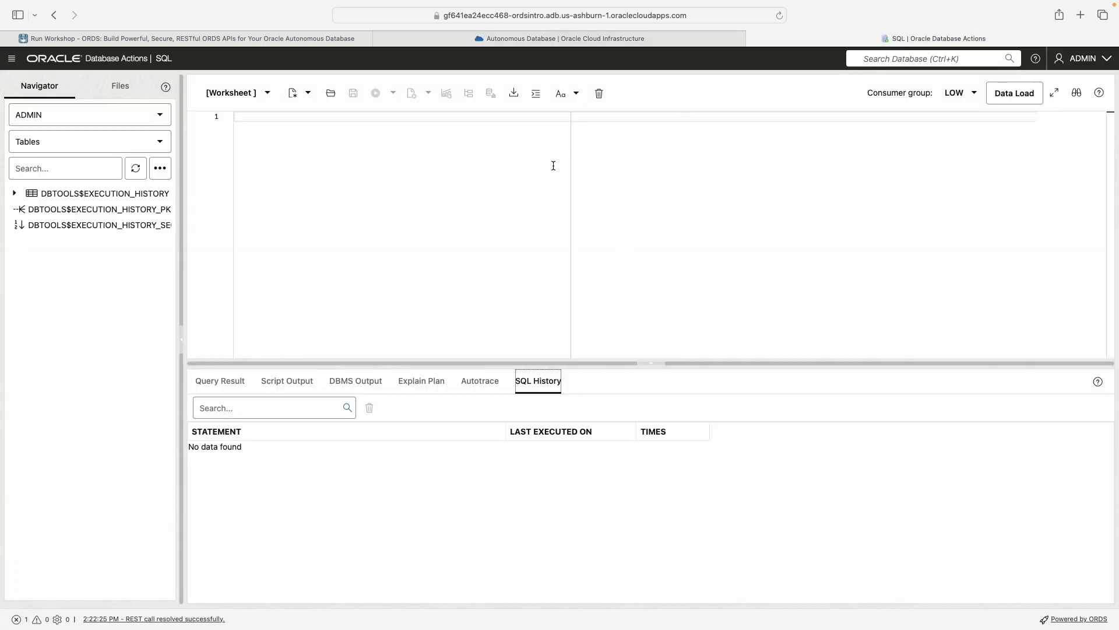
pyautogui.click(565, 38)
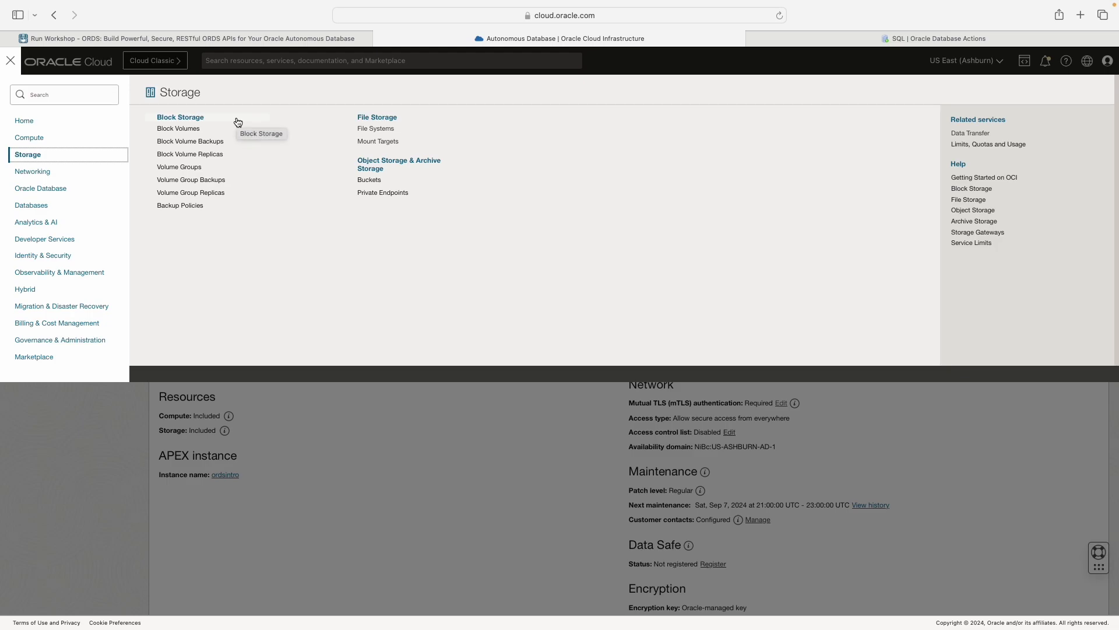
pyautogui.click(366, 163)
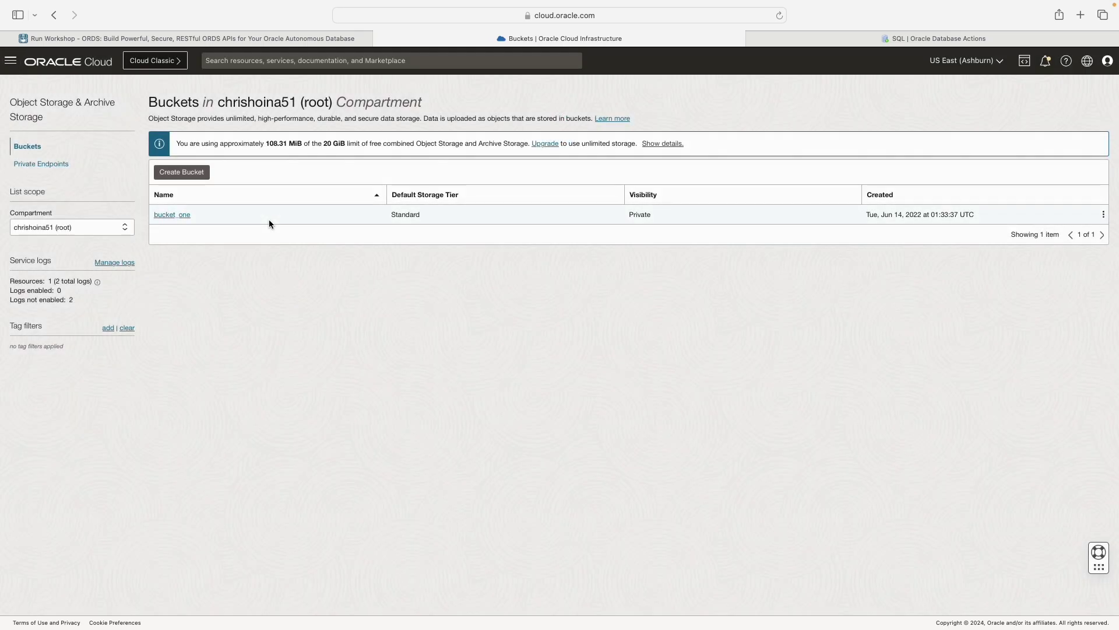
pyautogui.click(174, 215)
pyautogui.scroll(-2, 449, 304)
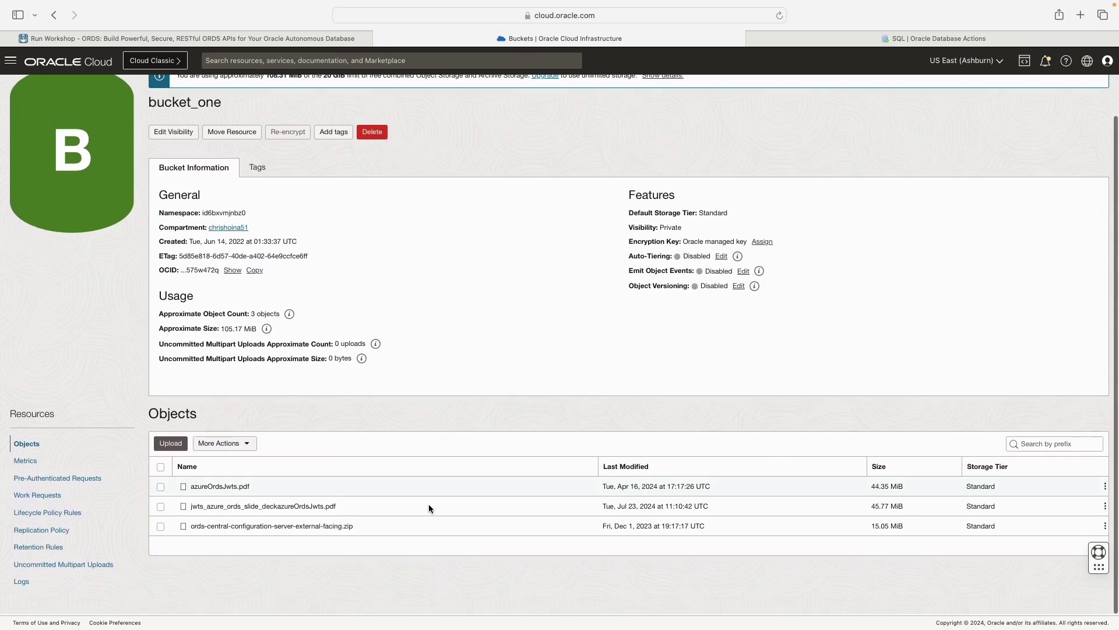
# Open a pre-authenticated request form for azureOrdsJwts.pdf, review its access types, expiration and target options, and close it without creating the request.
pyautogui.moveTo(418, 543); pyautogui.dragTo(232, 474)
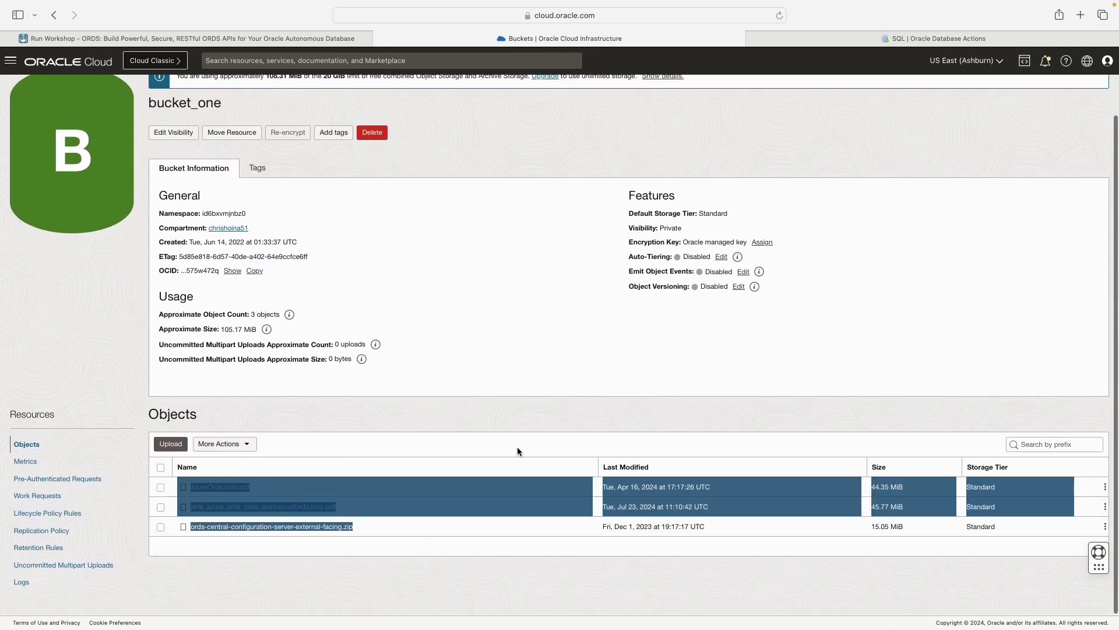
pyautogui.click(467, 471)
pyautogui.click(1105, 488)
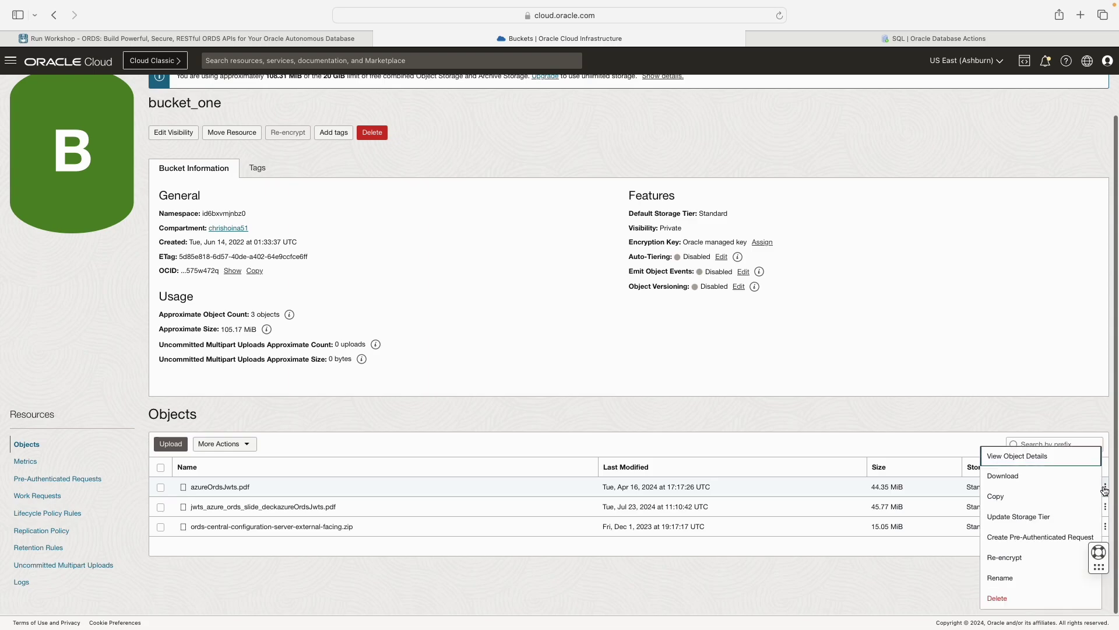
pyautogui.click(1042, 537)
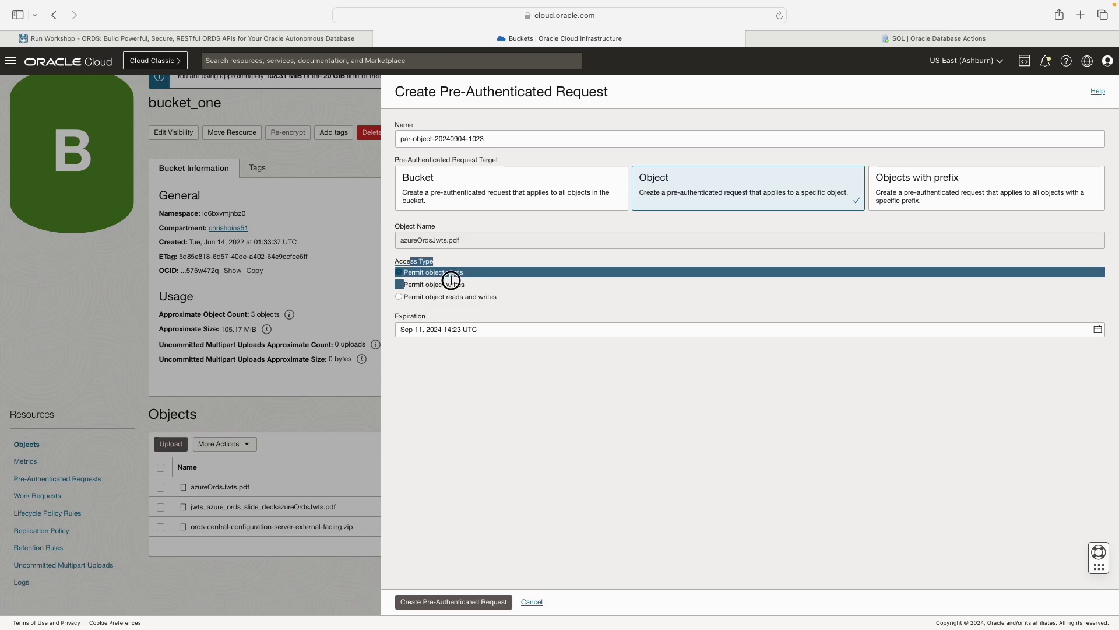
pyautogui.click(539, 331)
pyautogui.click(459, 316)
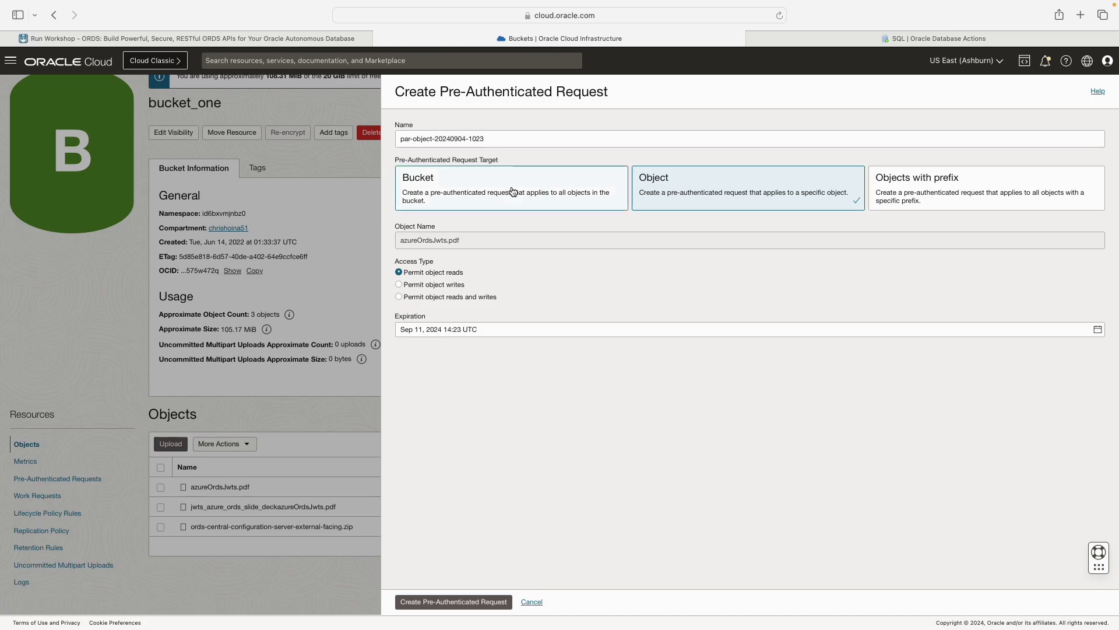
pyautogui.moveTo(416, 160); pyautogui.dragTo(564, 160)
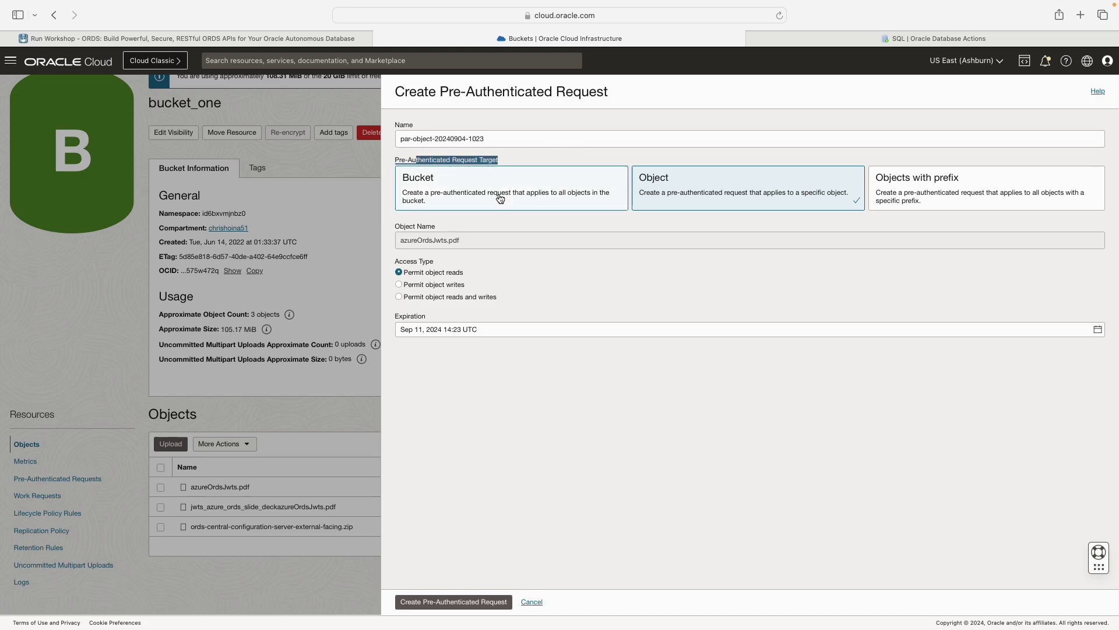
pyautogui.click(288, 377)
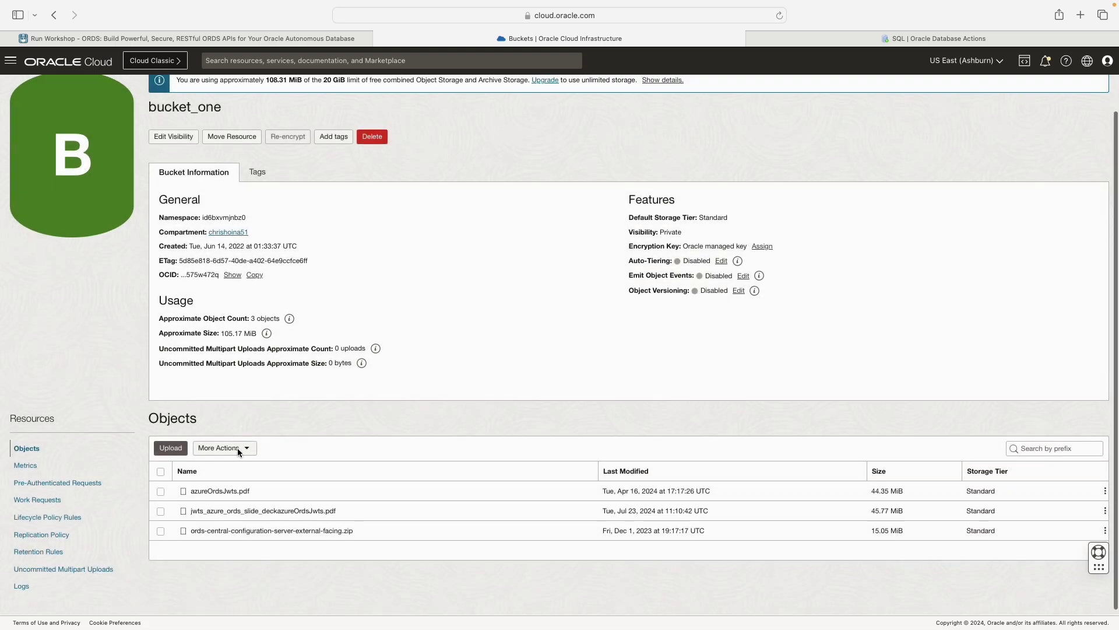
# Try an Objects with prefix target using an azure prefix in a pre-authenticated request for azureOrdsJwts.pdf, return to Object and cancel.
pyautogui.moveTo(305, 463); pyautogui.dragTo(270, 466)
pyautogui.click(270, 411)
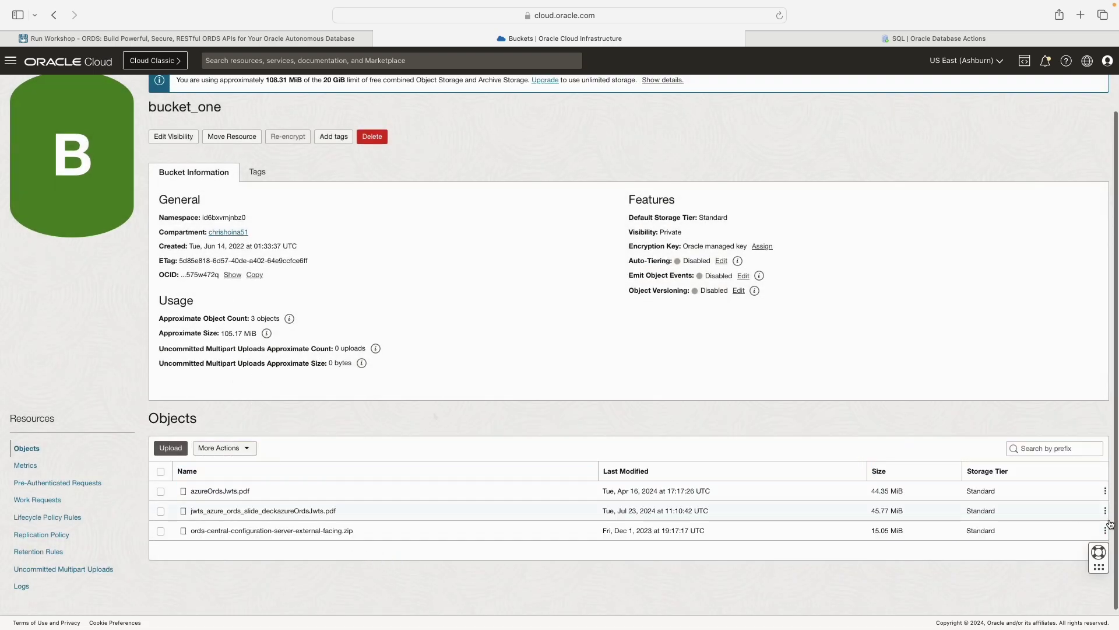
pyautogui.click(1104, 491)
pyautogui.click(1026, 568)
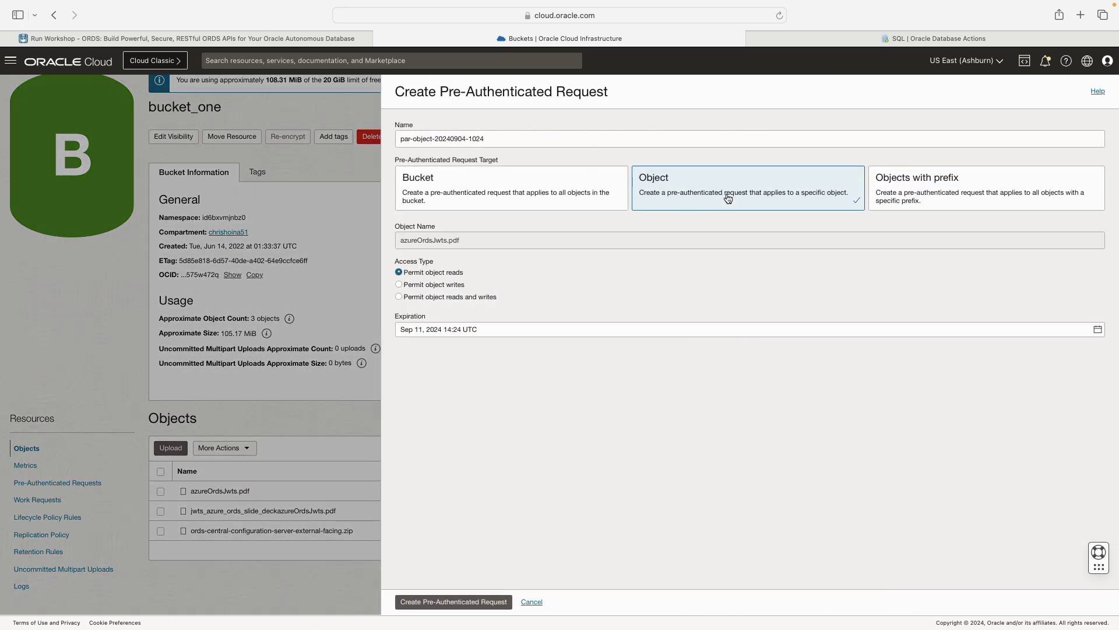
pyautogui.click(971, 211)
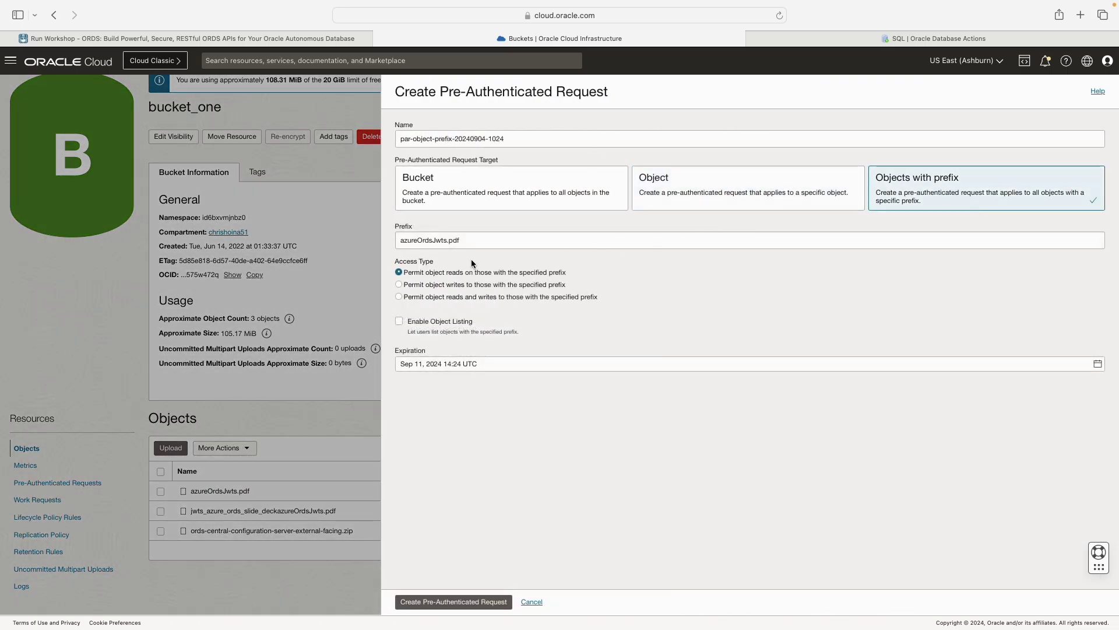
pyautogui.moveTo(425, 272); pyautogui.dragTo(541, 273)
pyautogui.moveTo(418, 242); pyautogui.dragTo(544, 242)
pyautogui.press('BackSpace')
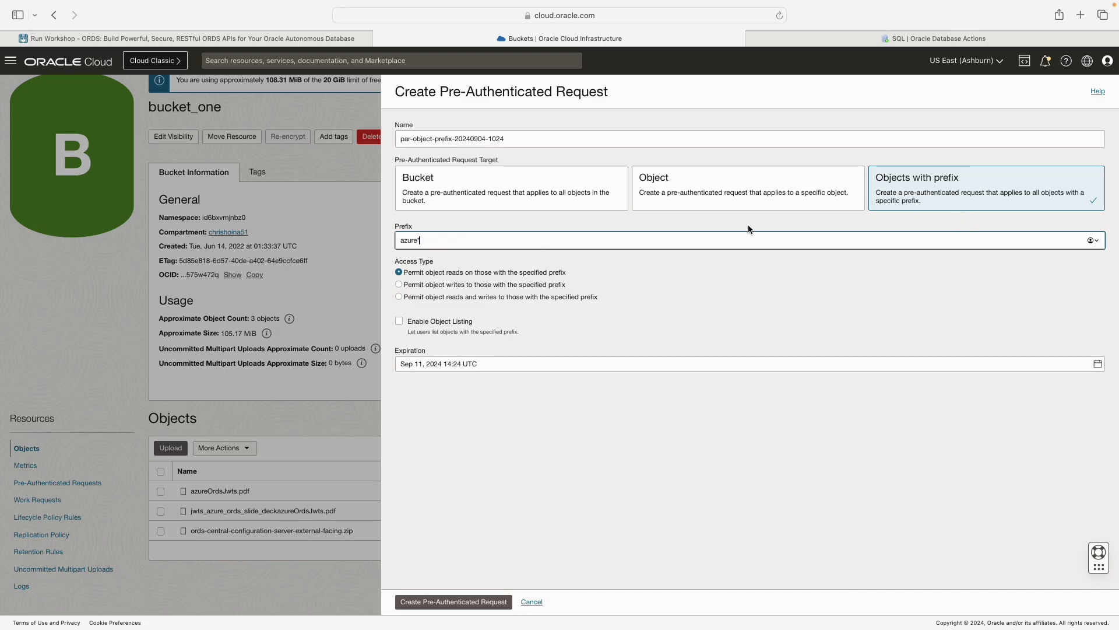
pyautogui.click(754, 194)
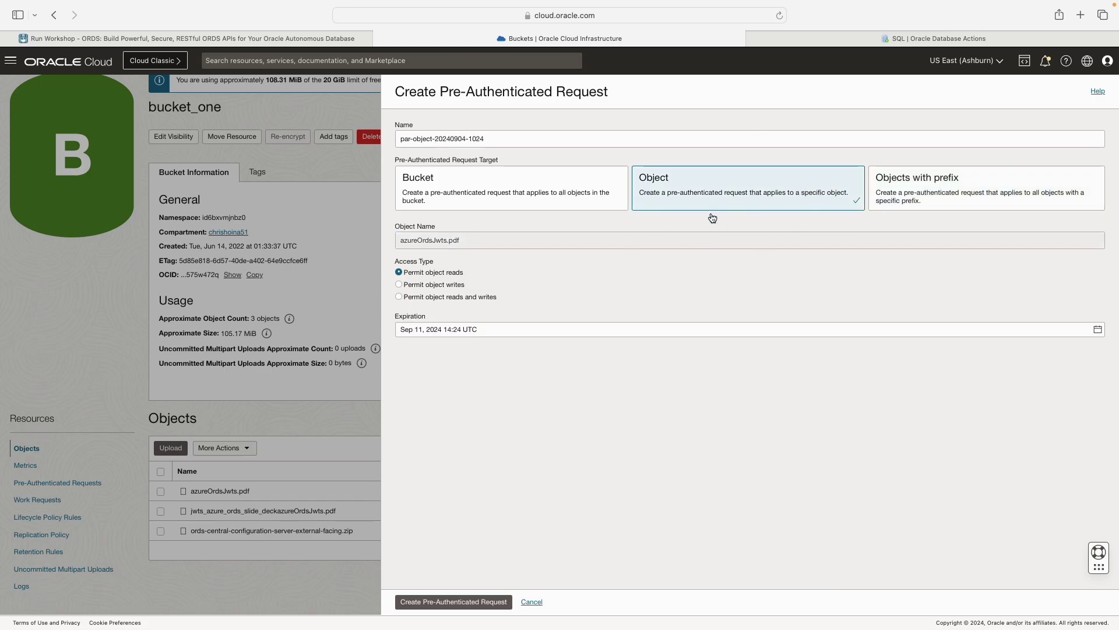
pyautogui.click(530, 603)
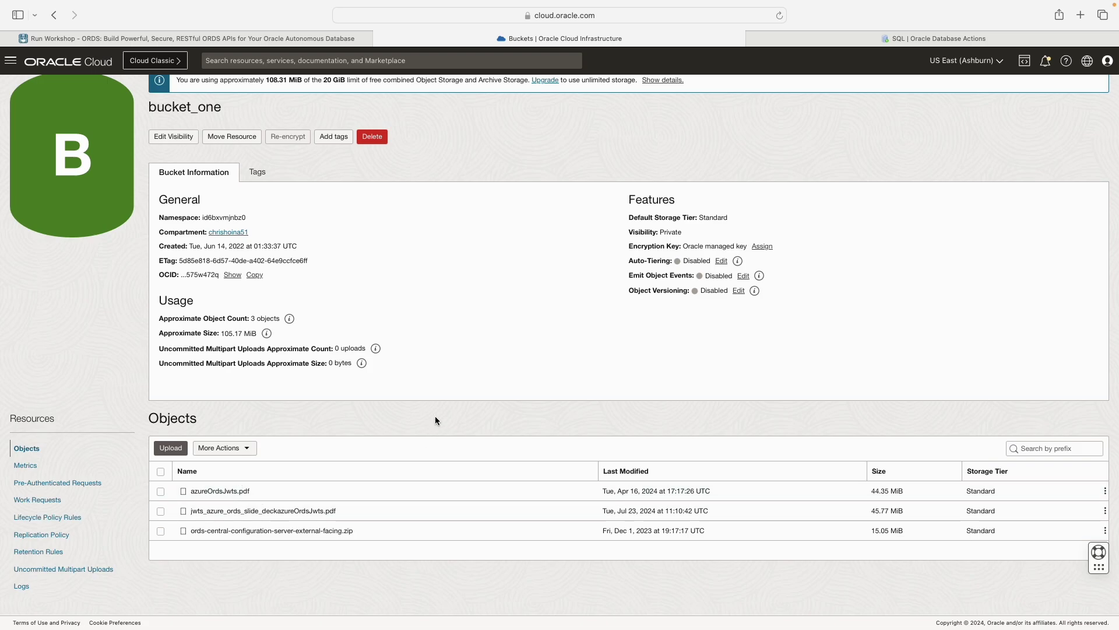
# Switch back to the LiveLabs workshop and review the Lab 3 introduction, objectives and prerequisites.
pyautogui.click(303, 39)
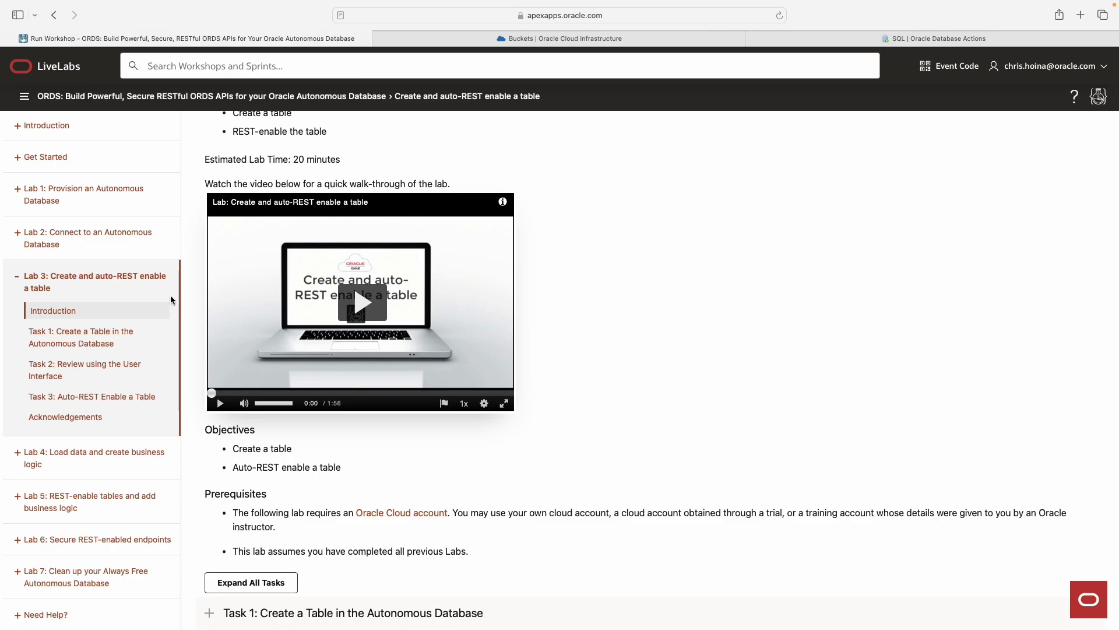
pyautogui.scroll(-1, 881, 257)
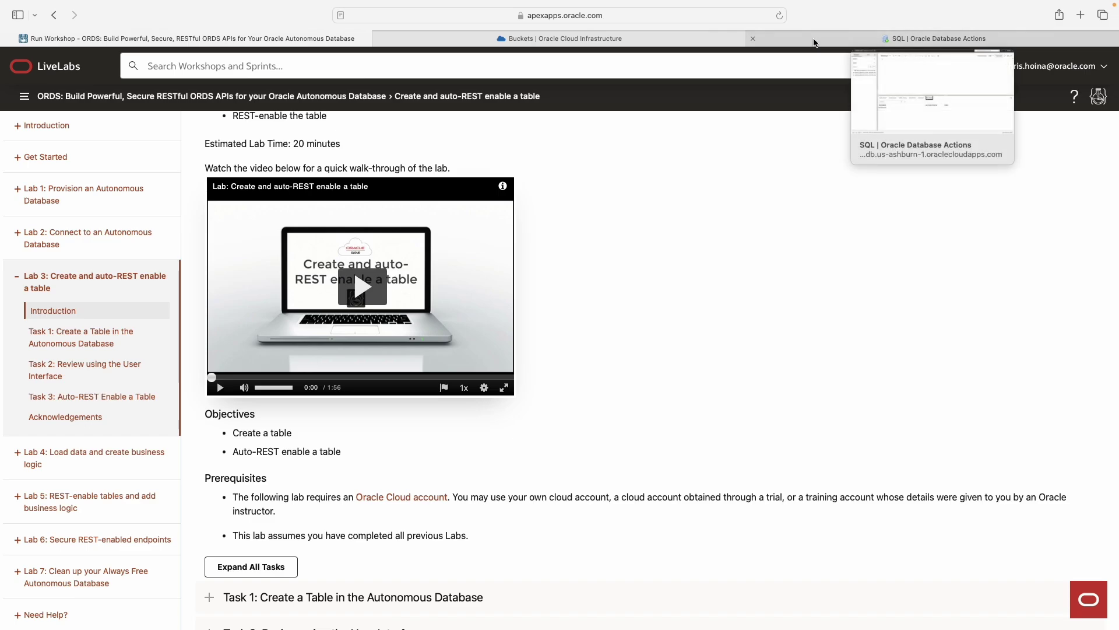
pyautogui.scroll(1, 801, 223)
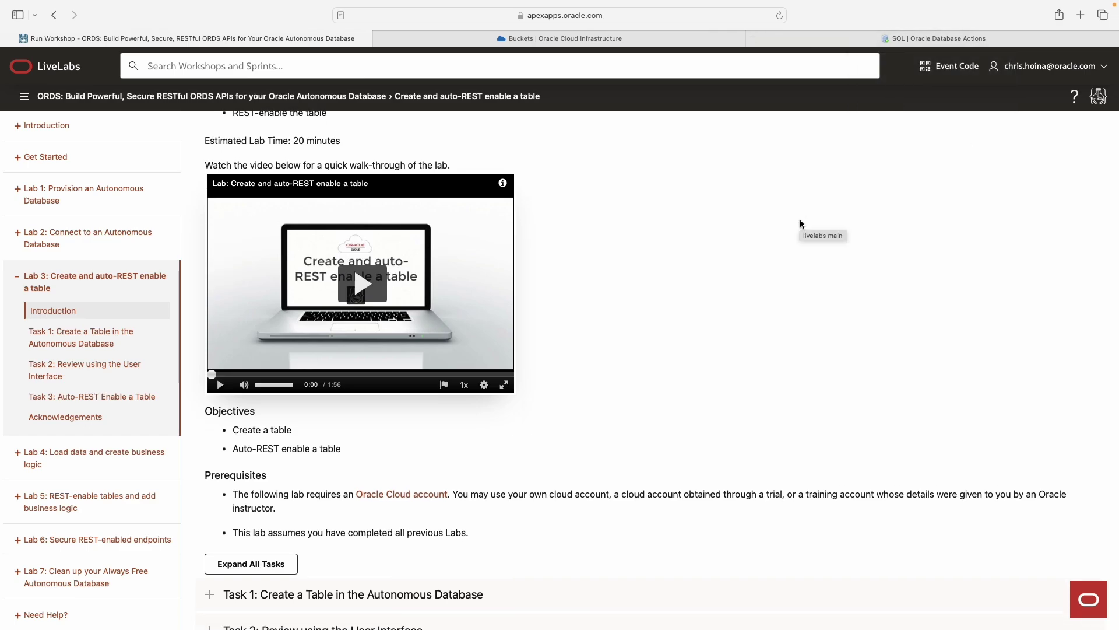
pyautogui.scroll(2, 800, 222)
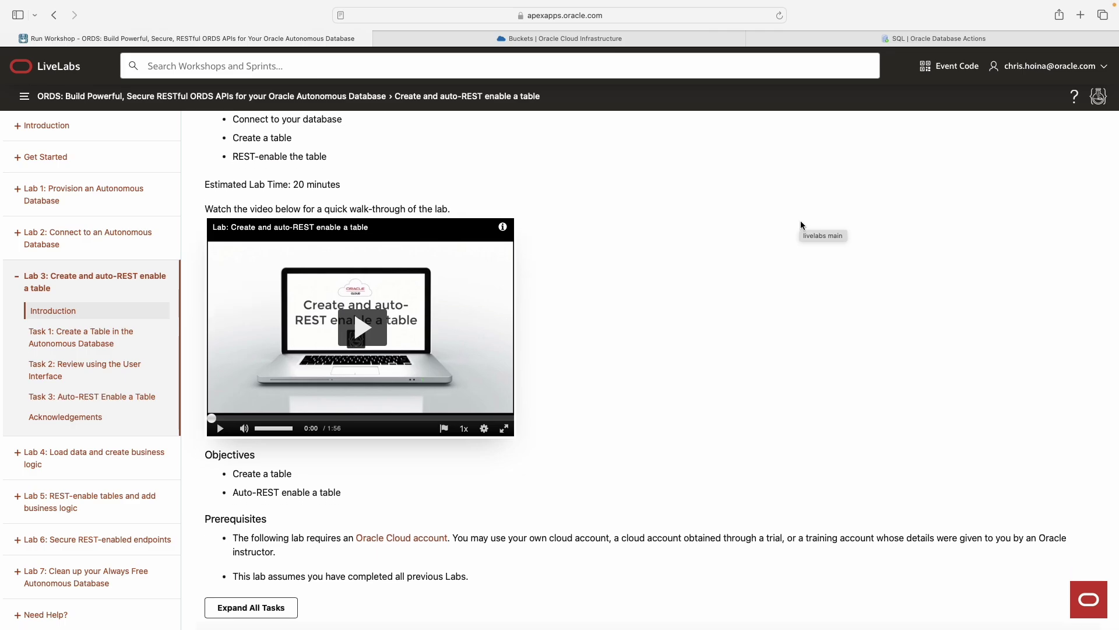
pyautogui.scroll(-2, 800, 224)
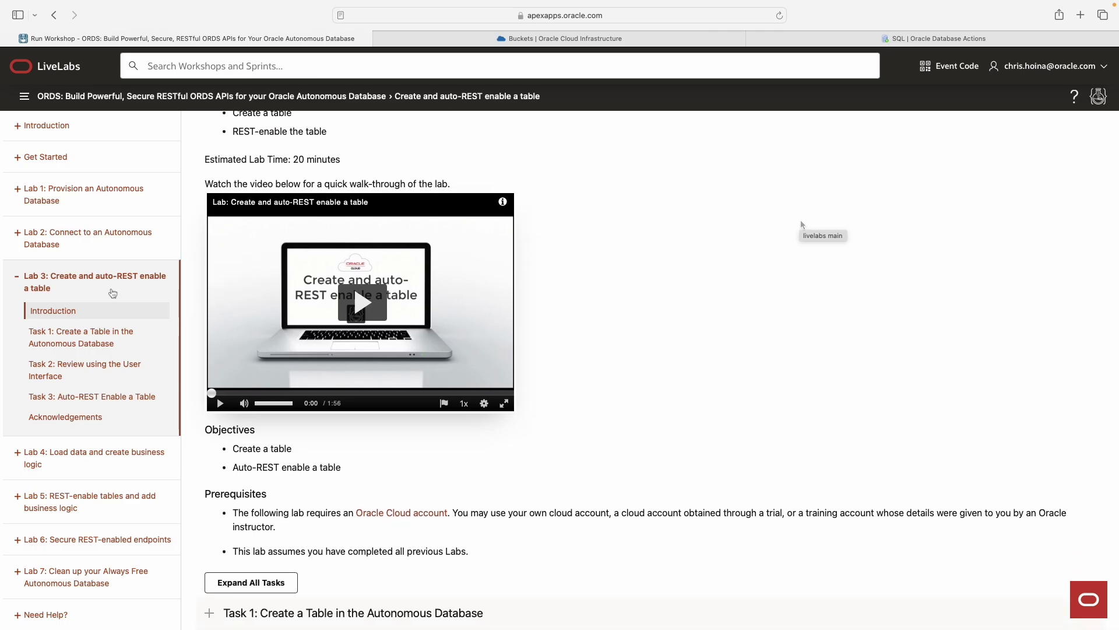